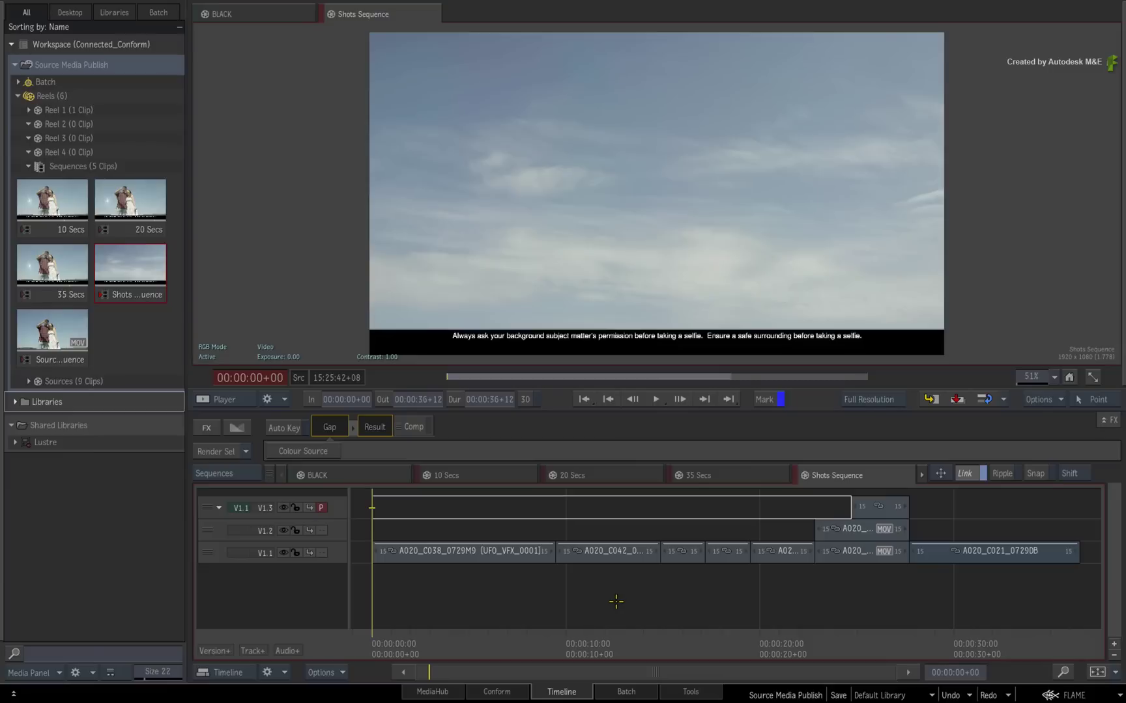
# Step: Preview the 10, 20 and 35 Secs, Shots and Sources sequences, scrubbing through the Sources Sequence
pyautogui.moveTo(378, 644)
pyautogui.mouseDown()
pyautogui.moveTo(994, 637)
pyautogui.moveTo(724, 633)
pyautogui.mouseUp()
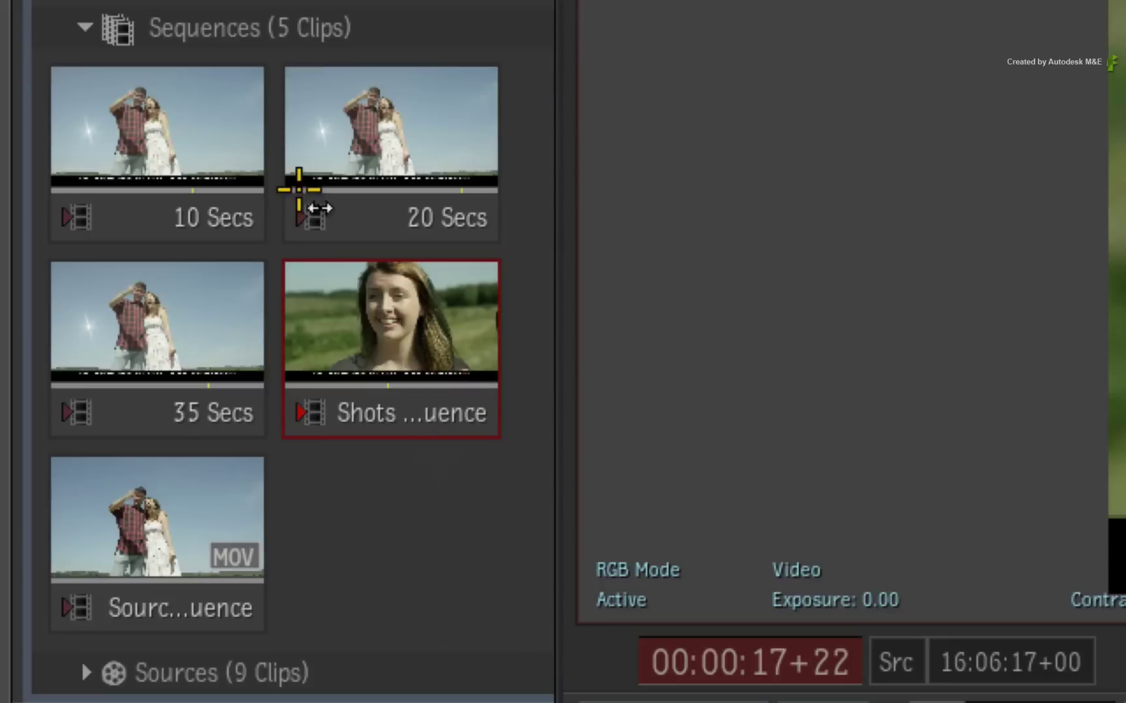
pyautogui.click(239, 112)
pyautogui.click(373, 122)
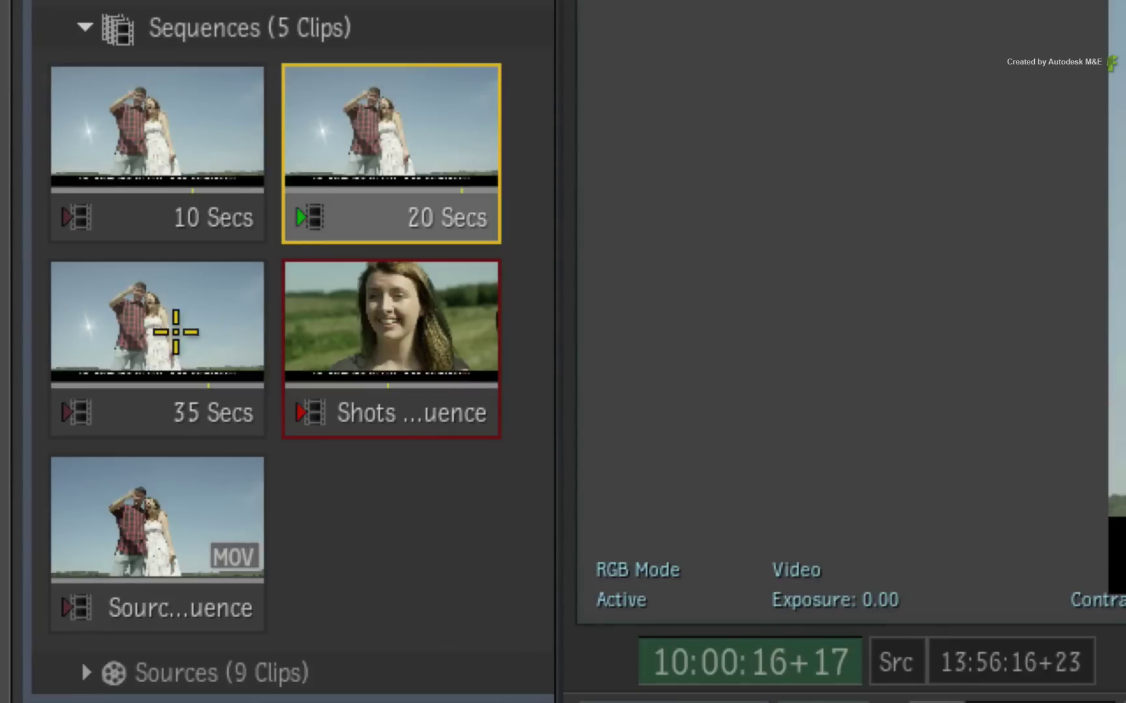
pyautogui.click(171, 338)
pyautogui.click(329, 394)
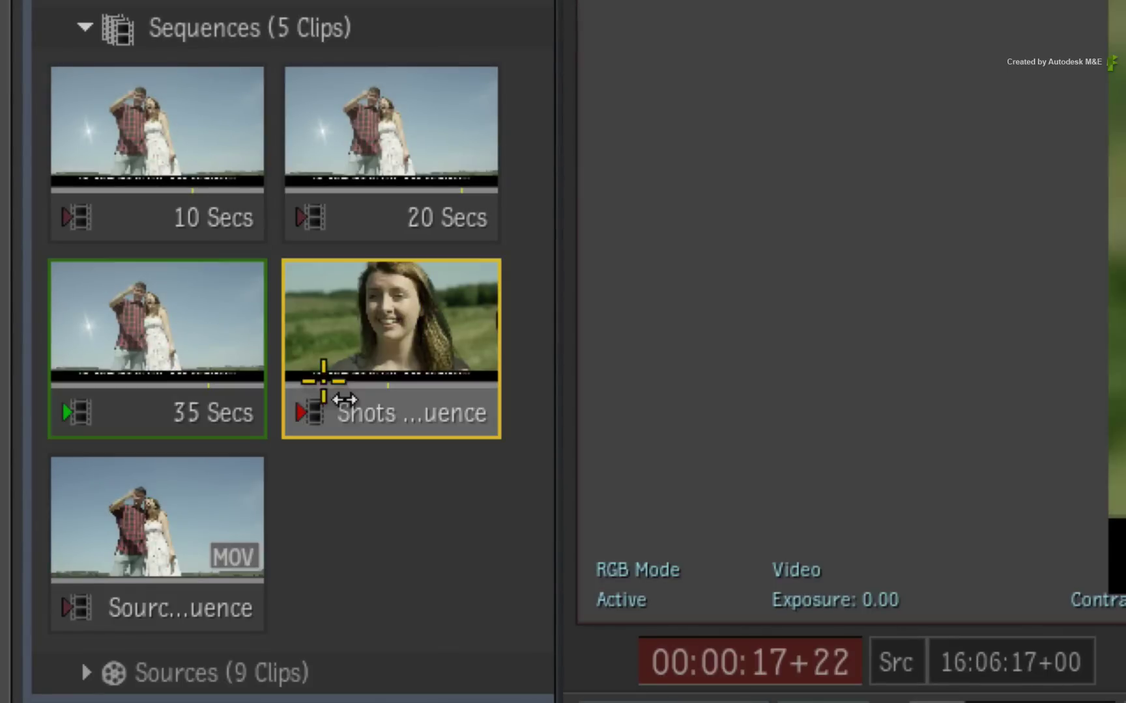
pyautogui.click(140, 545)
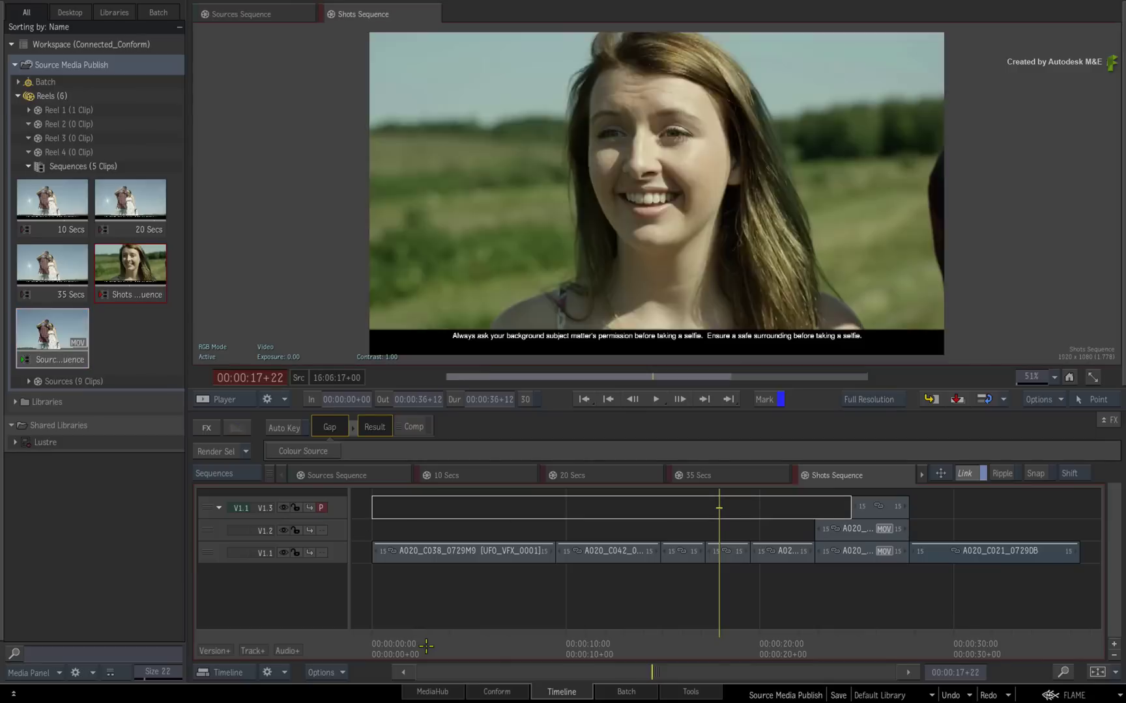
pyautogui.moveTo(443, 647)
pyautogui.mouseDown()
pyautogui.moveTo(858, 650)
pyautogui.moveTo(844, 661)
pyautogui.mouseUp()
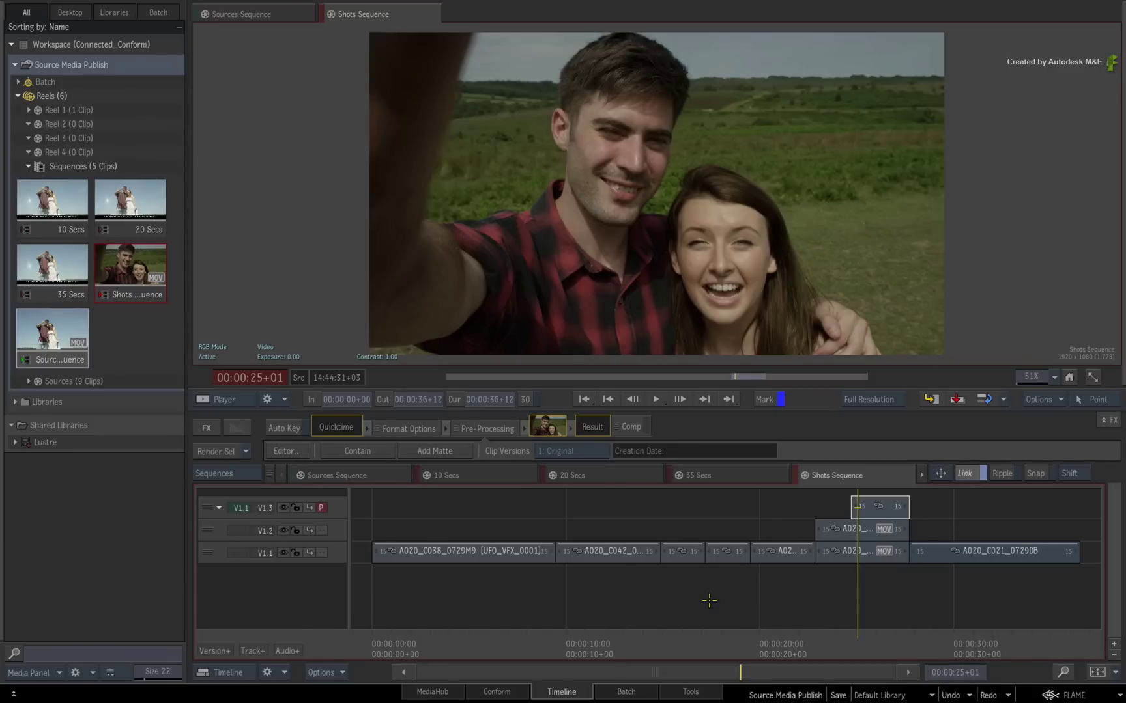
pyautogui.moveTo(404, 635)
pyautogui.mouseDown()
pyautogui.moveTo(598, 653)
pyautogui.moveTo(1006, 651)
pyautogui.moveTo(857, 644)
pyautogui.mouseUp()
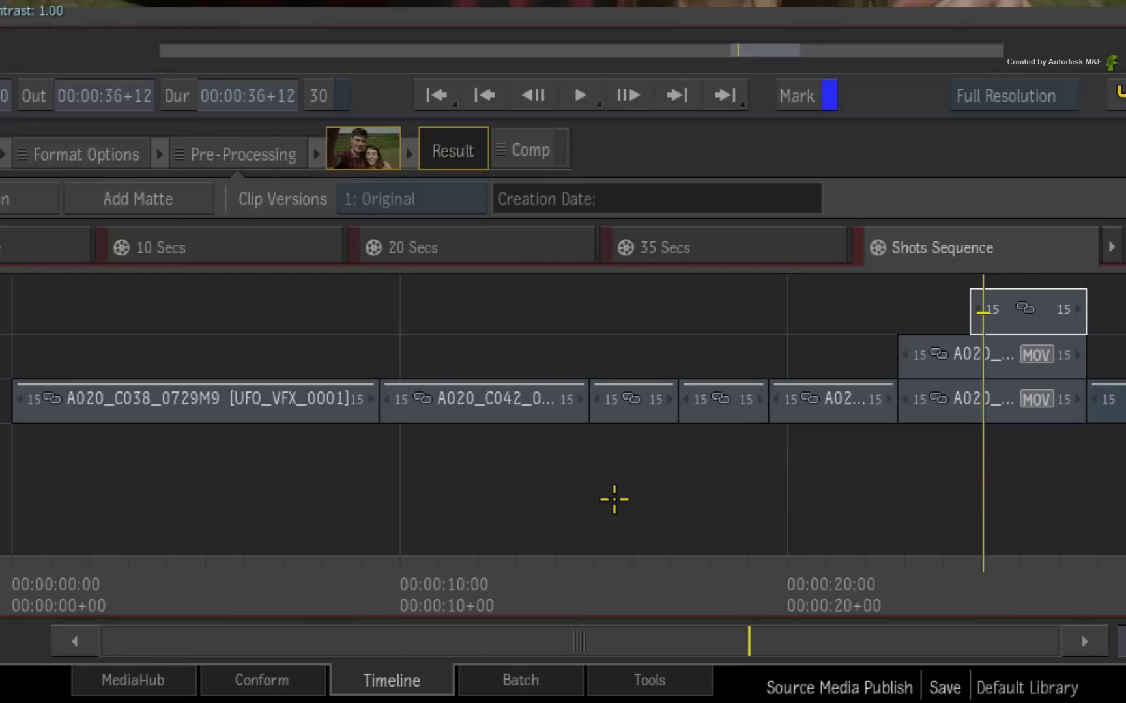
# Step: Switch through the 10, 20, 35 Secs and Shots Sequence timeline tabs, scrubbing the clips
pyautogui.click(290, 248)
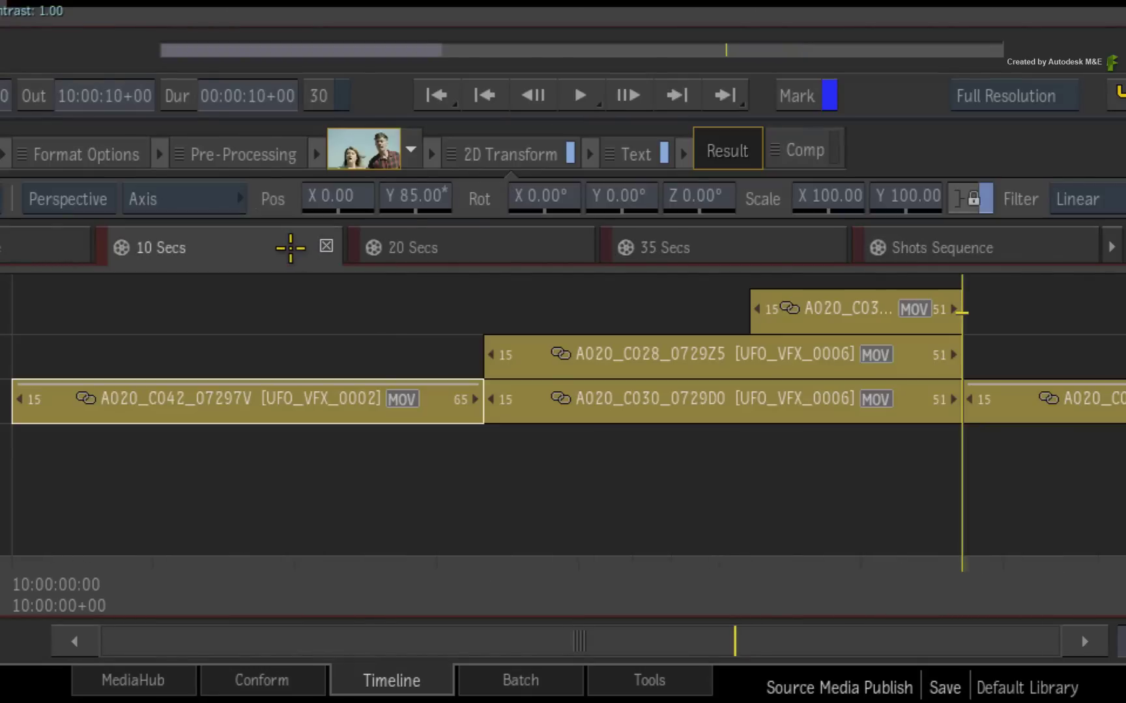
pyautogui.click(507, 249)
pyautogui.click(758, 244)
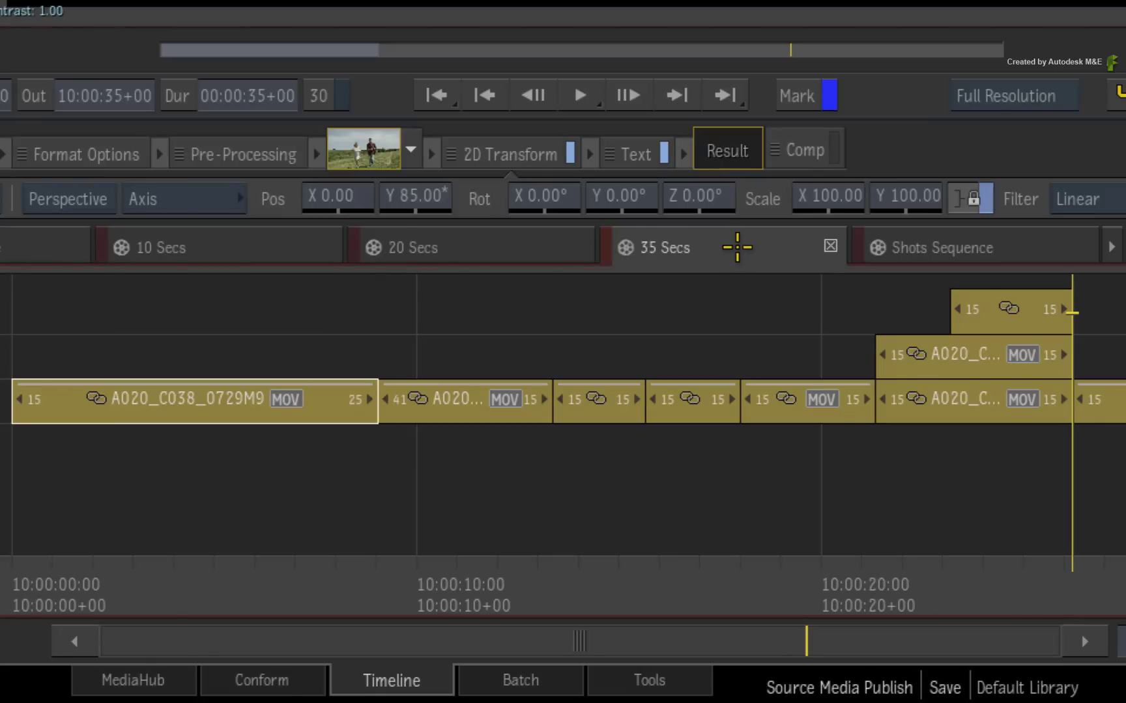
pyautogui.click(1024, 247)
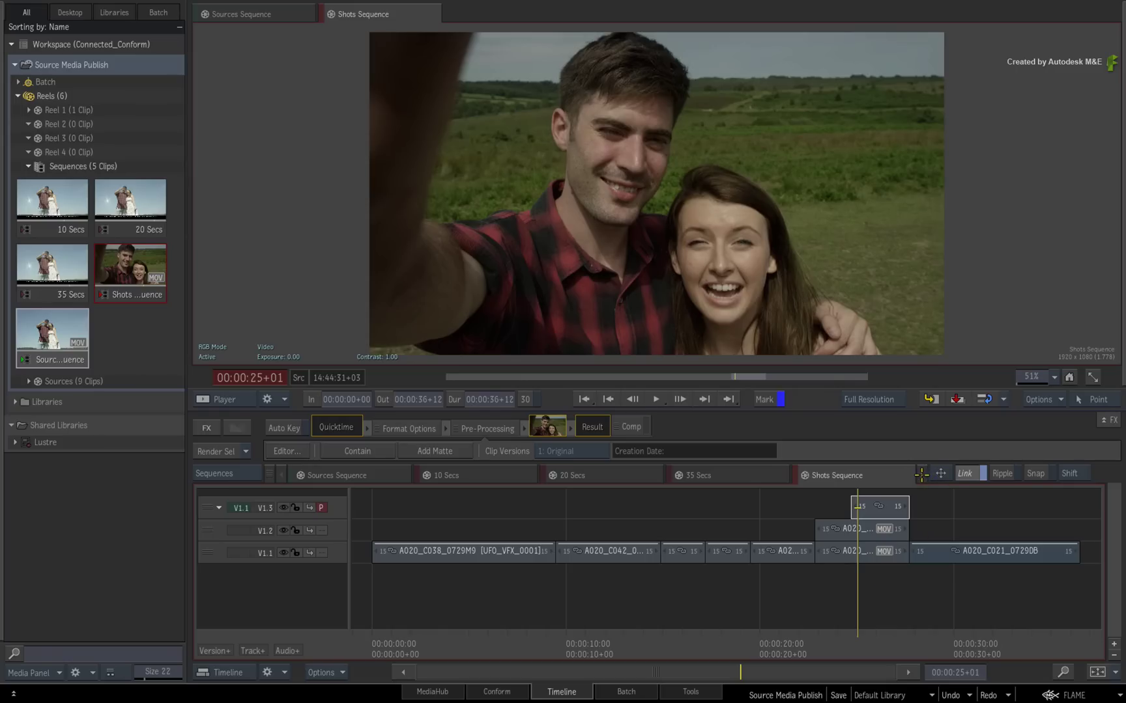
pyautogui.moveTo(852, 641); pyautogui.dragTo(866, 581)
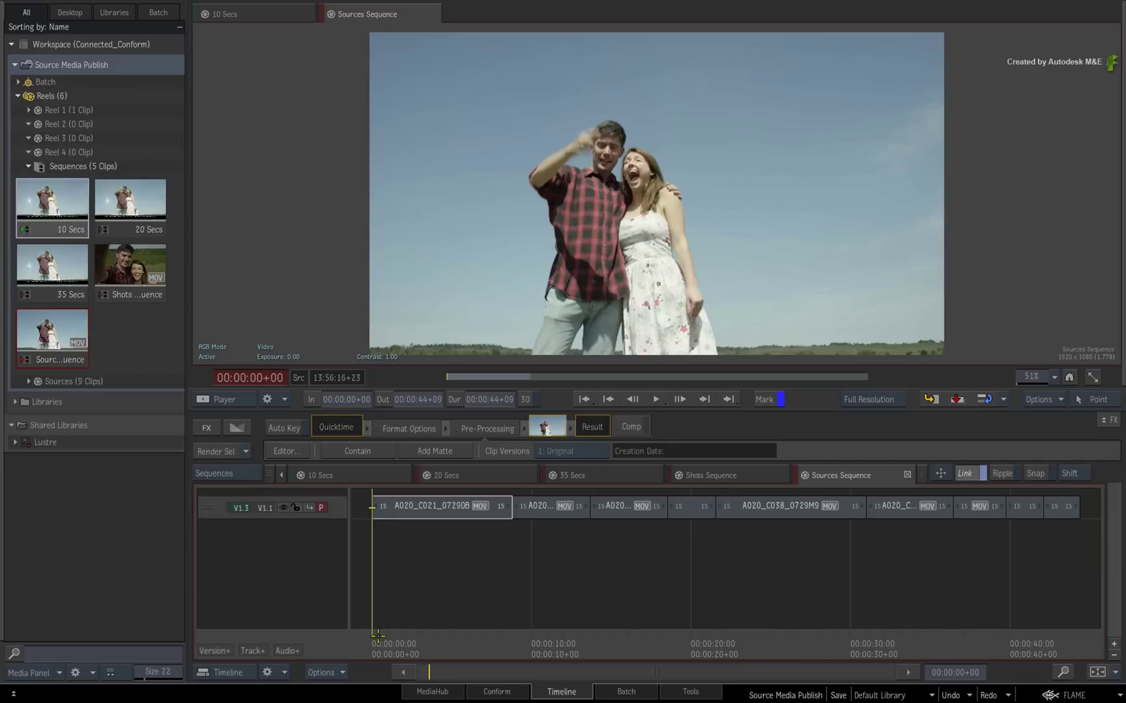
pyautogui.moveTo(378, 635)
pyautogui.mouseDown()
pyautogui.moveTo(639, 619)
pyautogui.moveTo(1056, 649)
pyautogui.moveTo(542, 602)
pyautogui.moveTo(454, 581)
pyautogui.mouseUp()
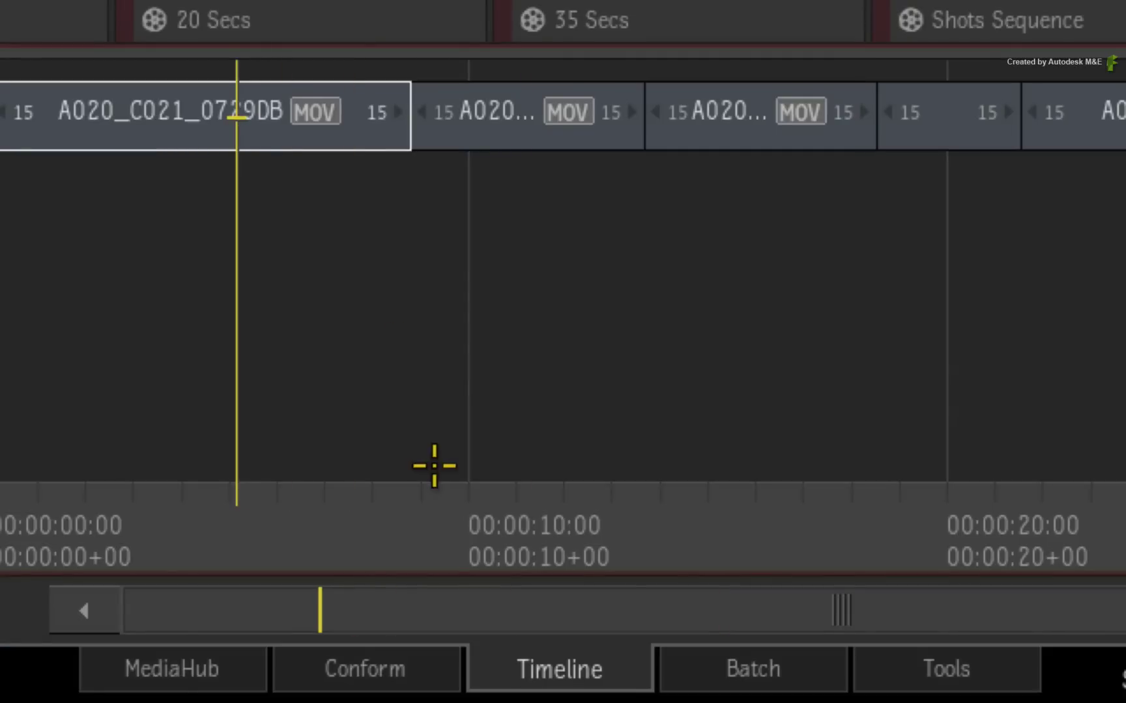
# Step: In MediaHub, go to the /mnt/lonnas03/Publish bookmark and select the Publish folder
pyautogui.click(142, 670)
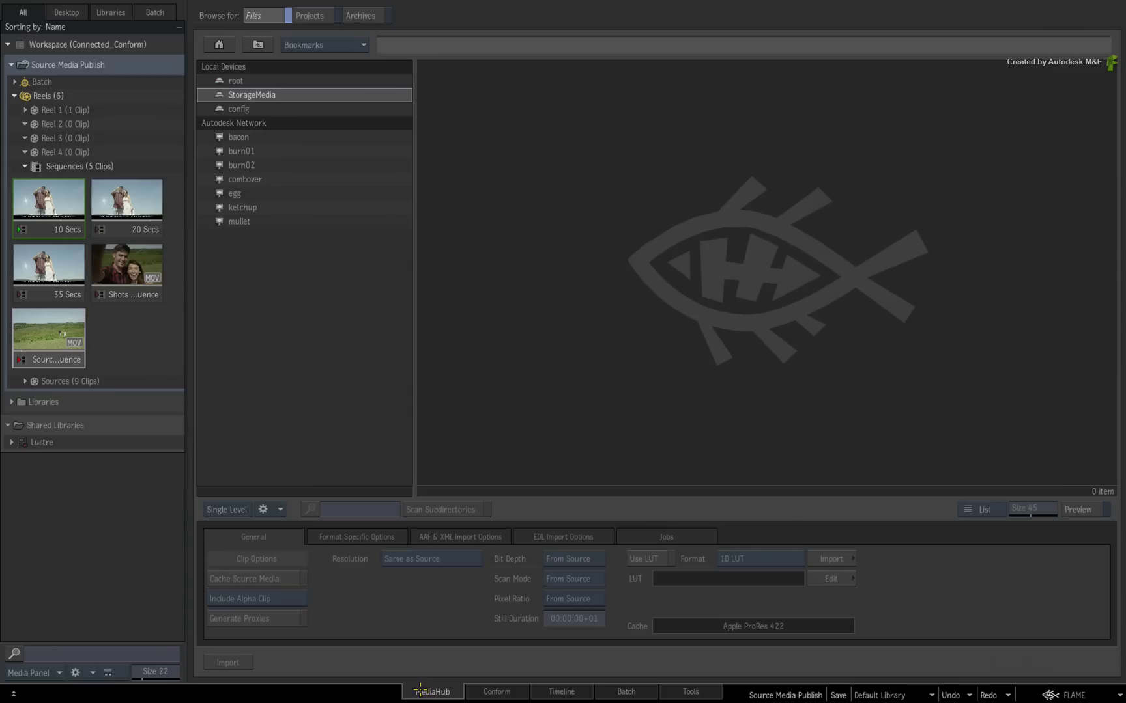
pyautogui.click(331, 45)
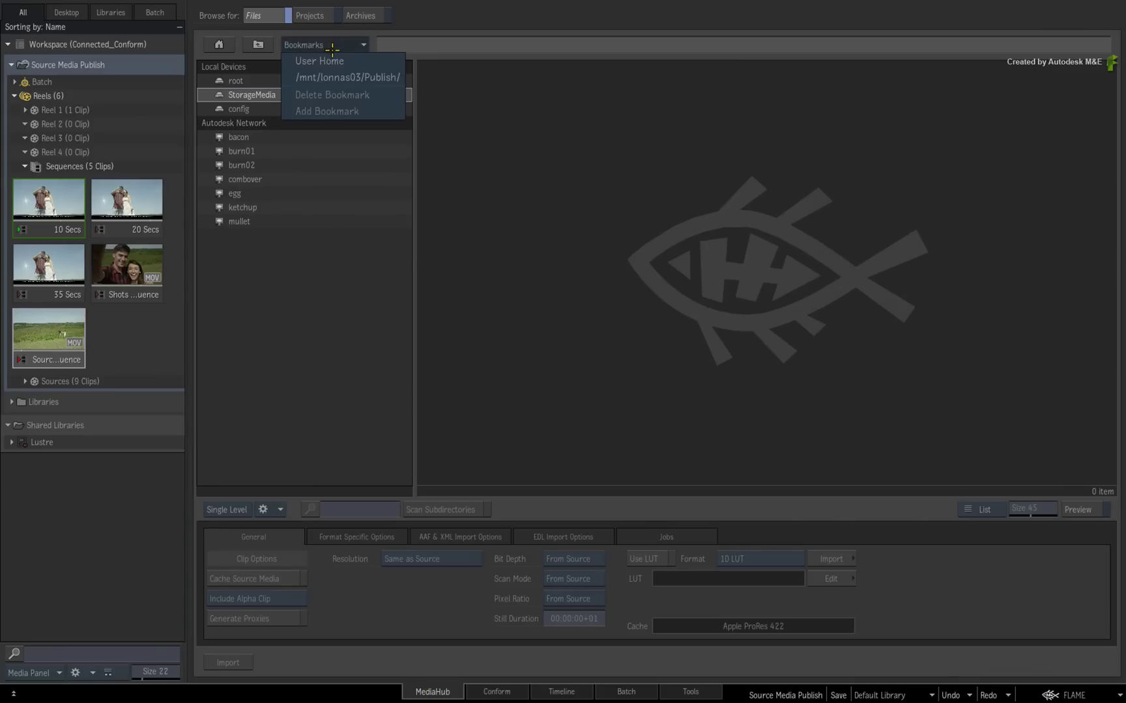
pyautogui.click(329, 77)
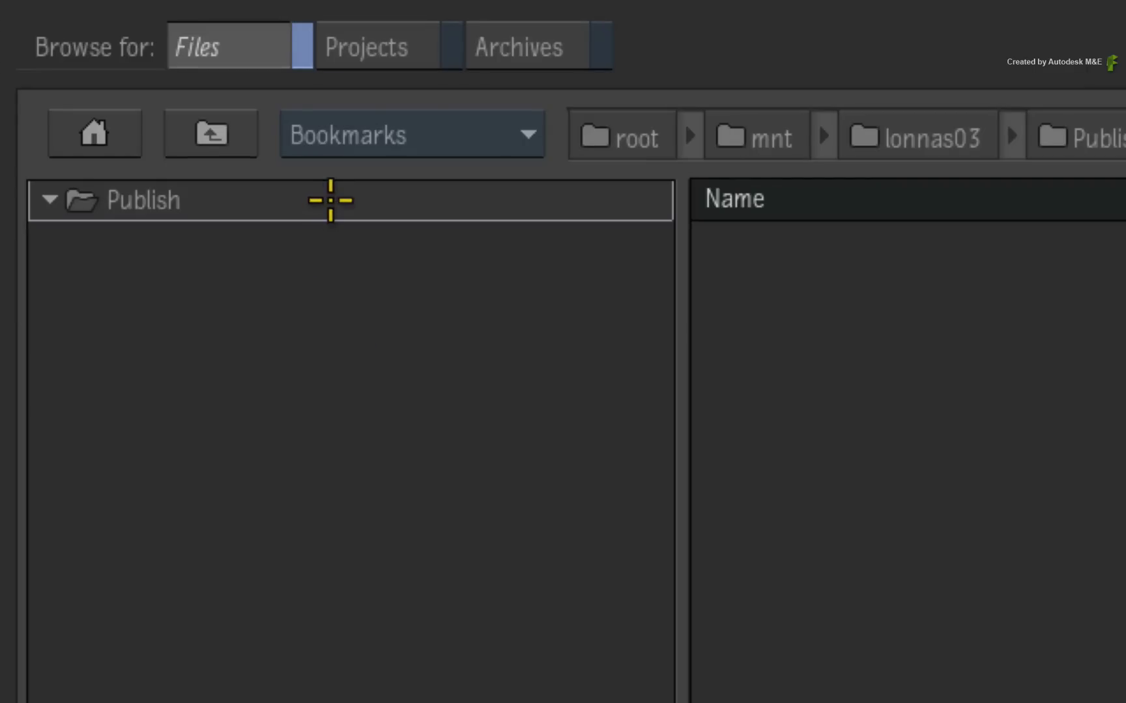
pyautogui.click(314, 217)
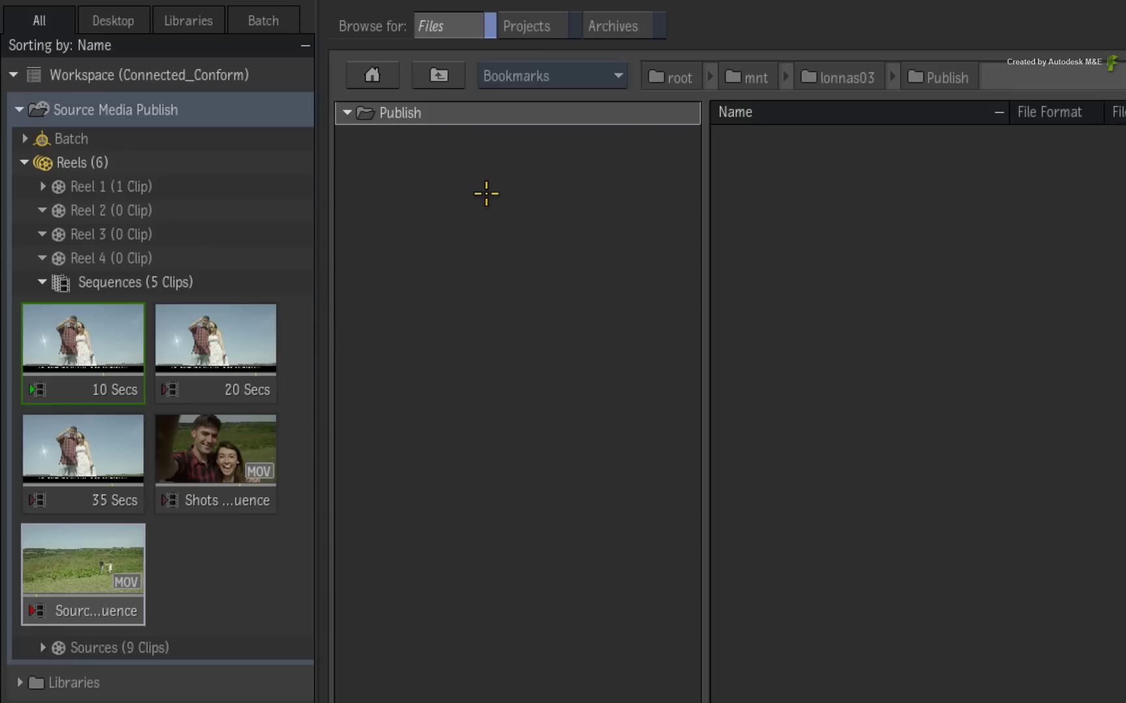
# Step: Drag the Sources Sequence onto the Publish folder and set the export type to Sequence Publish
pyautogui.moveTo(74, 582)
pyautogui.mouseDown()
pyautogui.moveTo(126, 576)
pyautogui.moveTo(594, 285)
pyautogui.mouseUp()
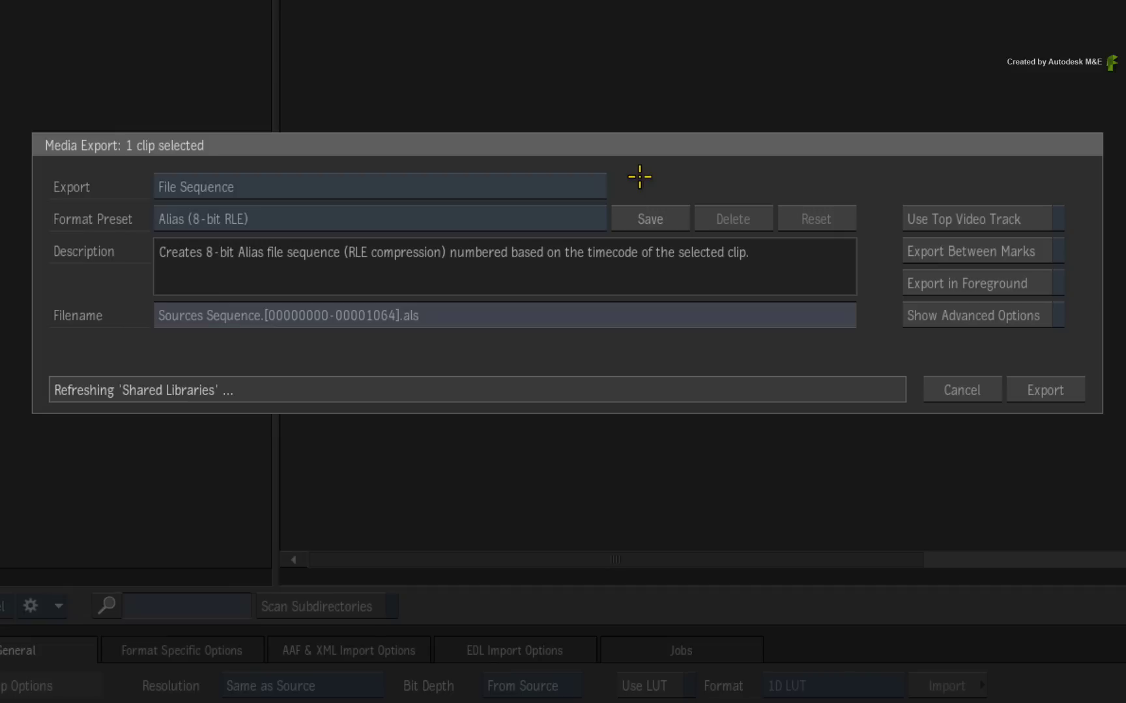
pyautogui.click(526, 183)
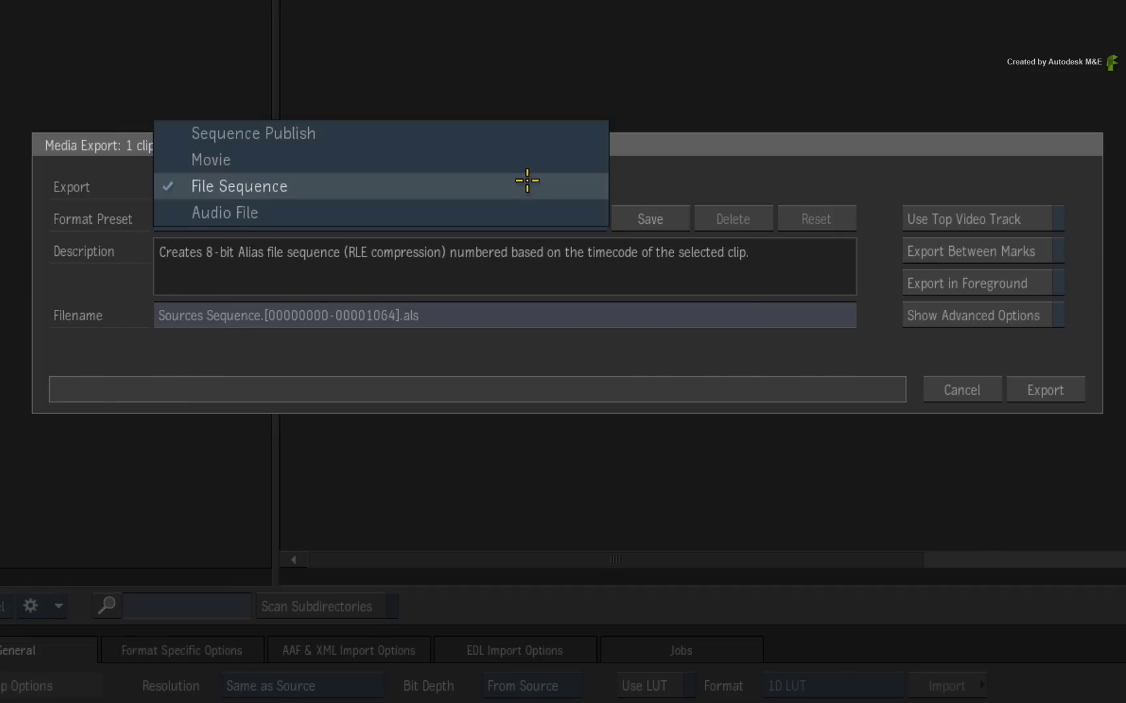
pyautogui.click(515, 133)
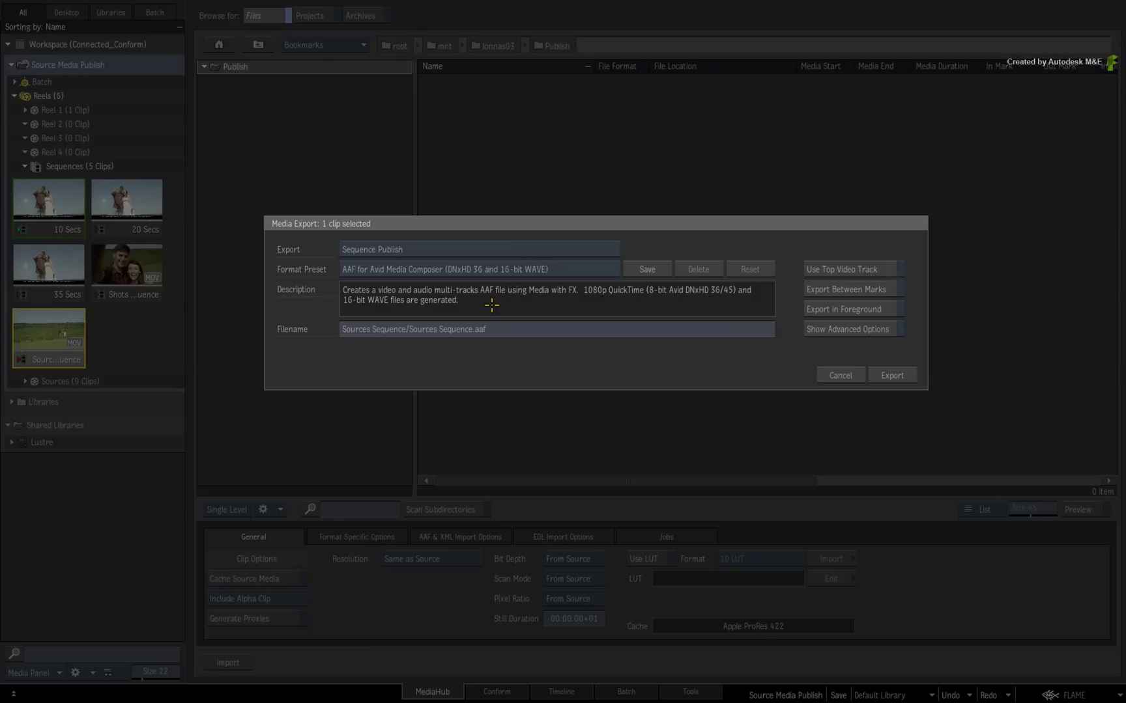
# Step: Show the Format Preset list in the Media Export dialog, including the DaVinci Resolve presets
pyautogui.click(558, 269)
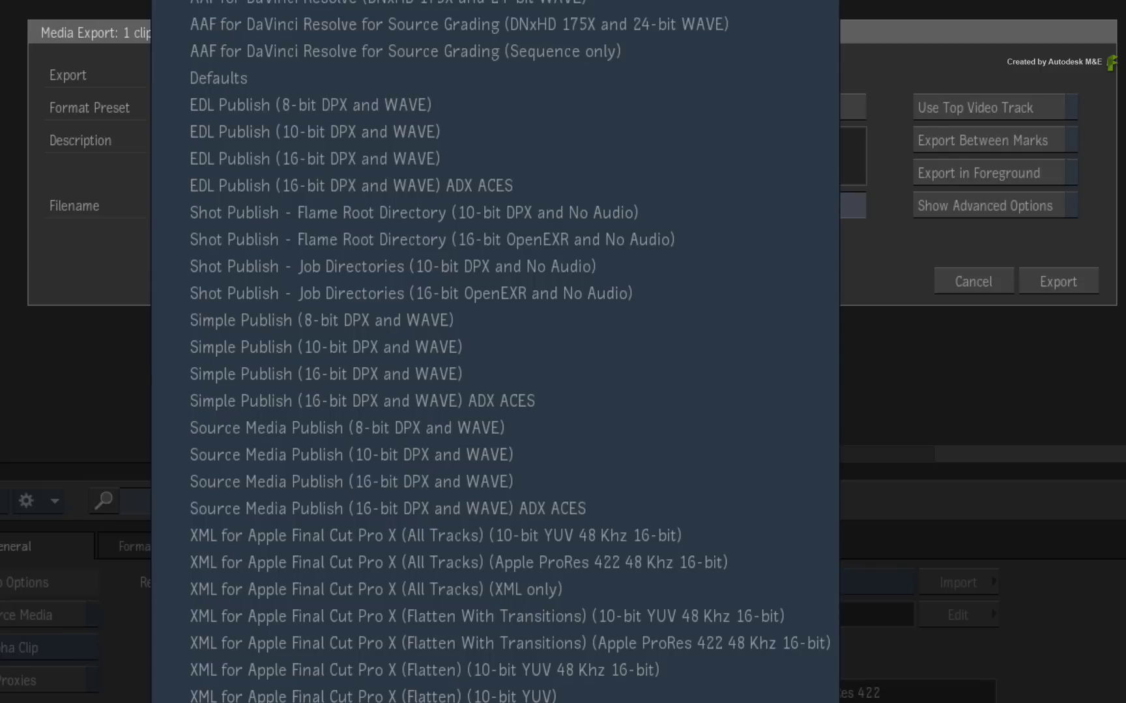
# Step: Export using the XML for DaVinci Resolve Source Grading preset, with 15-frame video handles and no audio
pyautogui.press('Return')
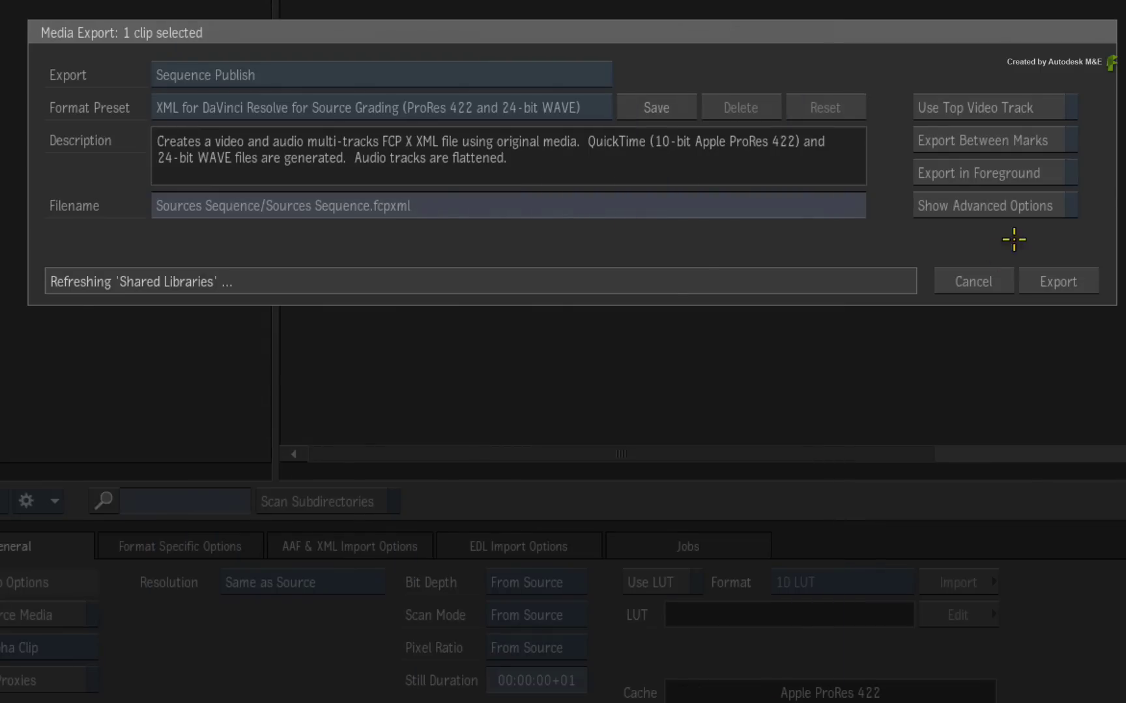
pyautogui.click(1015, 206)
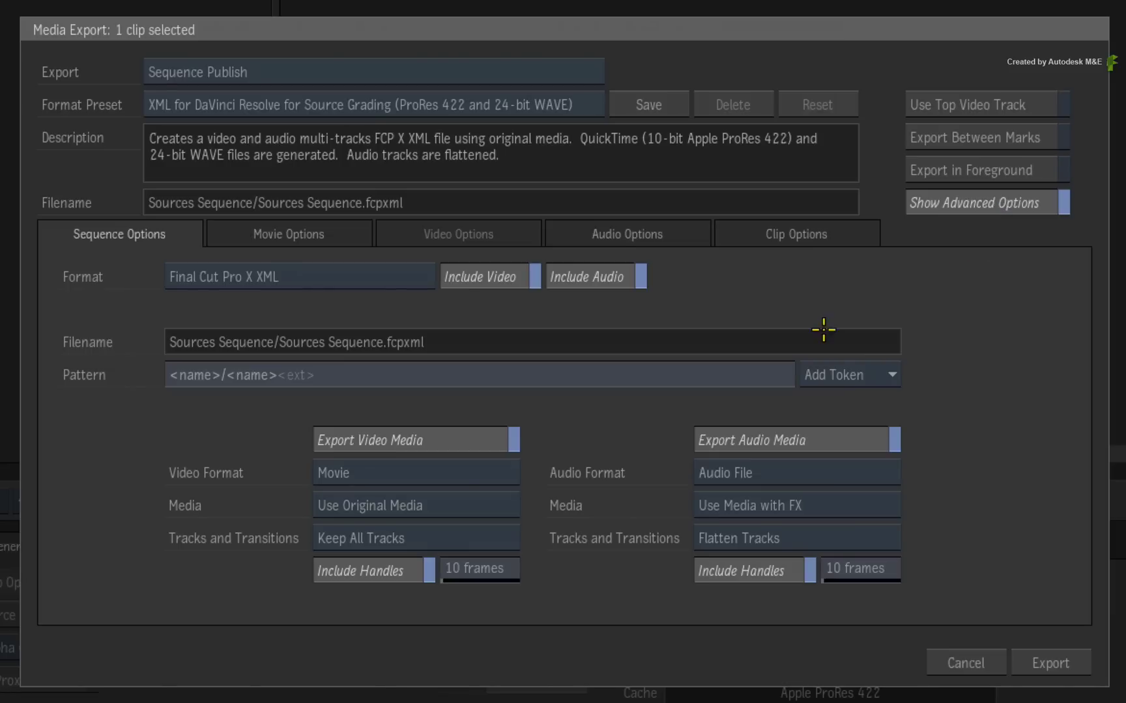
pyautogui.click(456, 568)
pyautogui.click(420, 502)
pyautogui.click(466, 470)
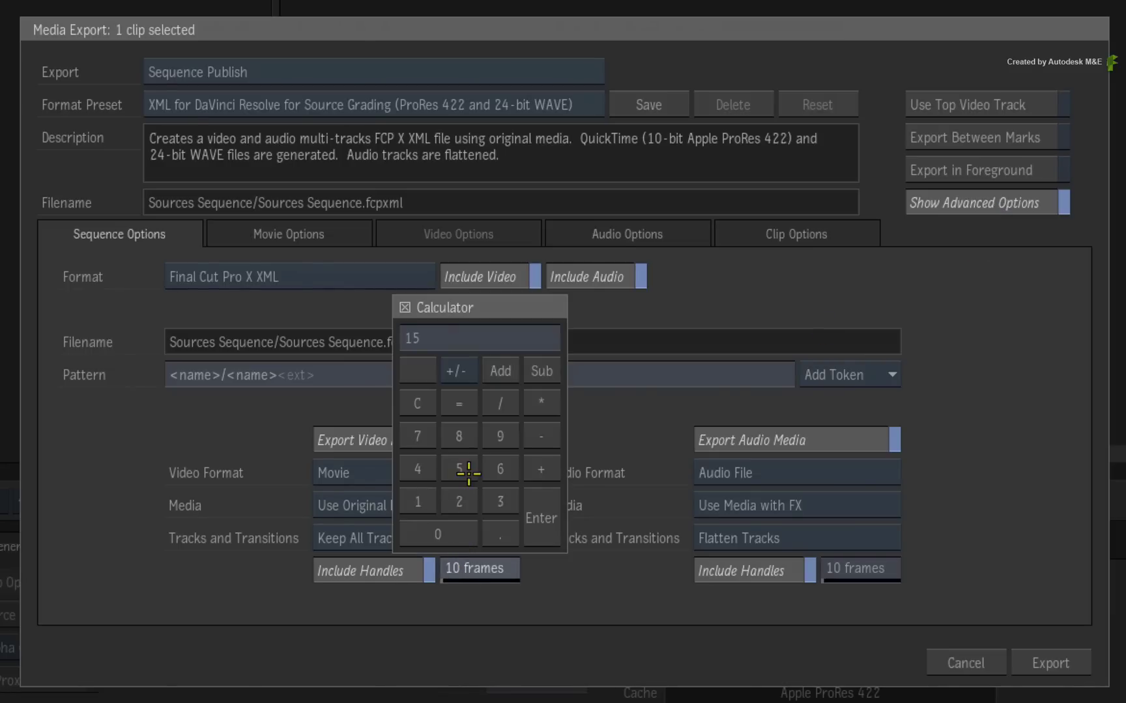
pyautogui.click(541, 518)
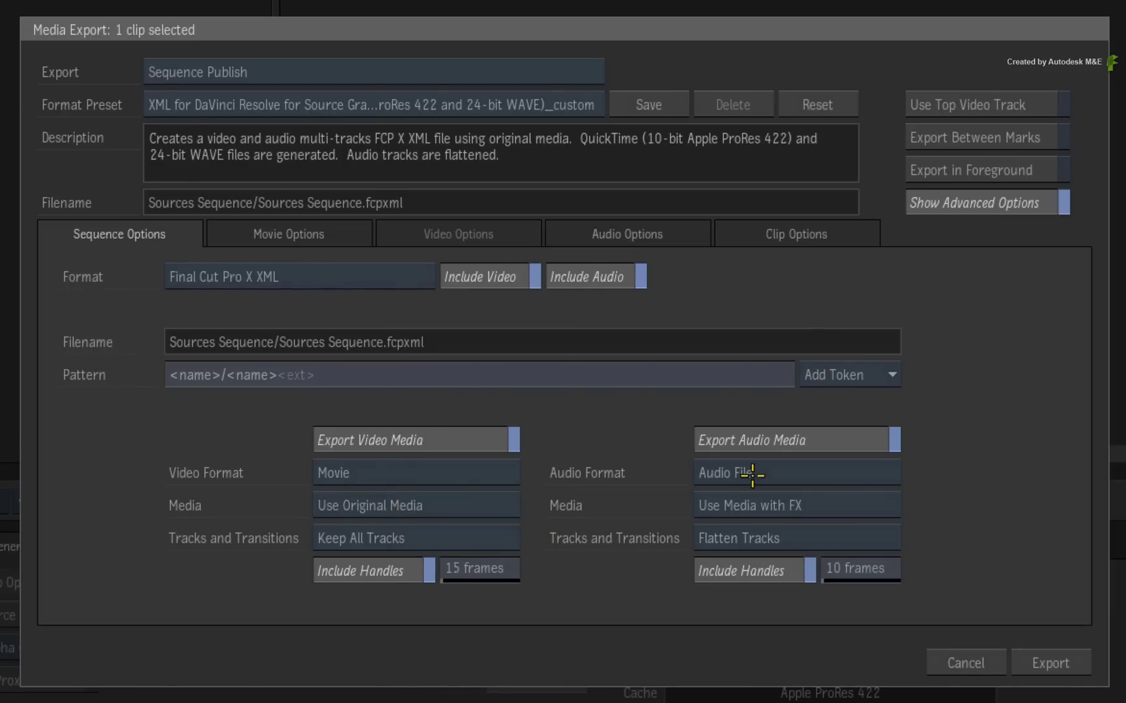
pyautogui.click(774, 440)
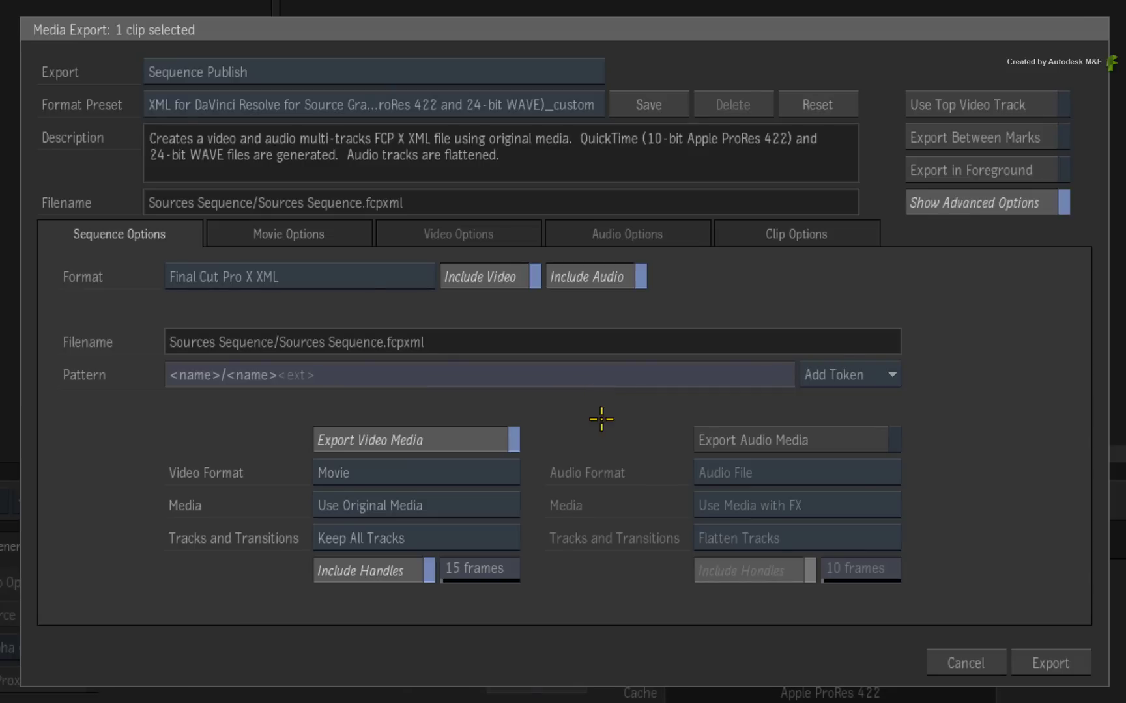
pyautogui.click(1050, 662)
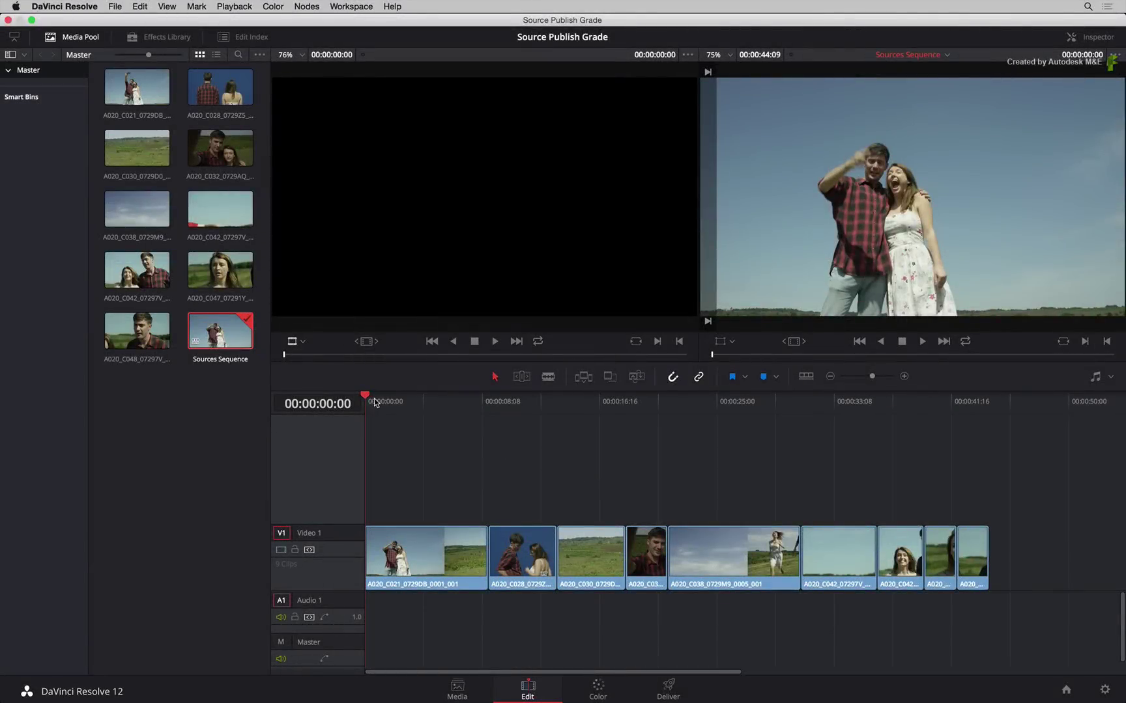
# Step: Scrub the imported Sources Sequence on the Edit page, then open Project Settings
pyautogui.moveTo(372, 402)
pyautogui.mouseDown()
pyautogui.moveTo(571, 402)
pyautogui.moveTo(896, 428)
pyautogui.moveTo(364, 424)
pyautogui.moveTo(391, 405)
pyautogui.moveTo(432, 404)
pyautogui.mouseUp()
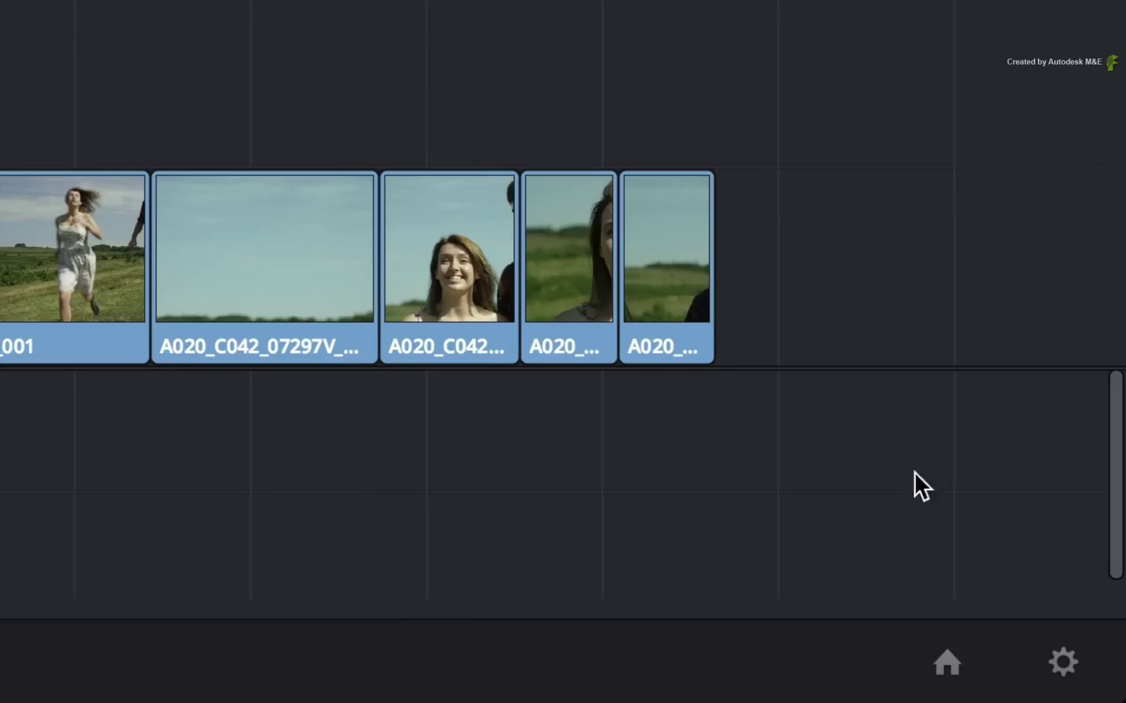
pyautogui.click(1061, 662)
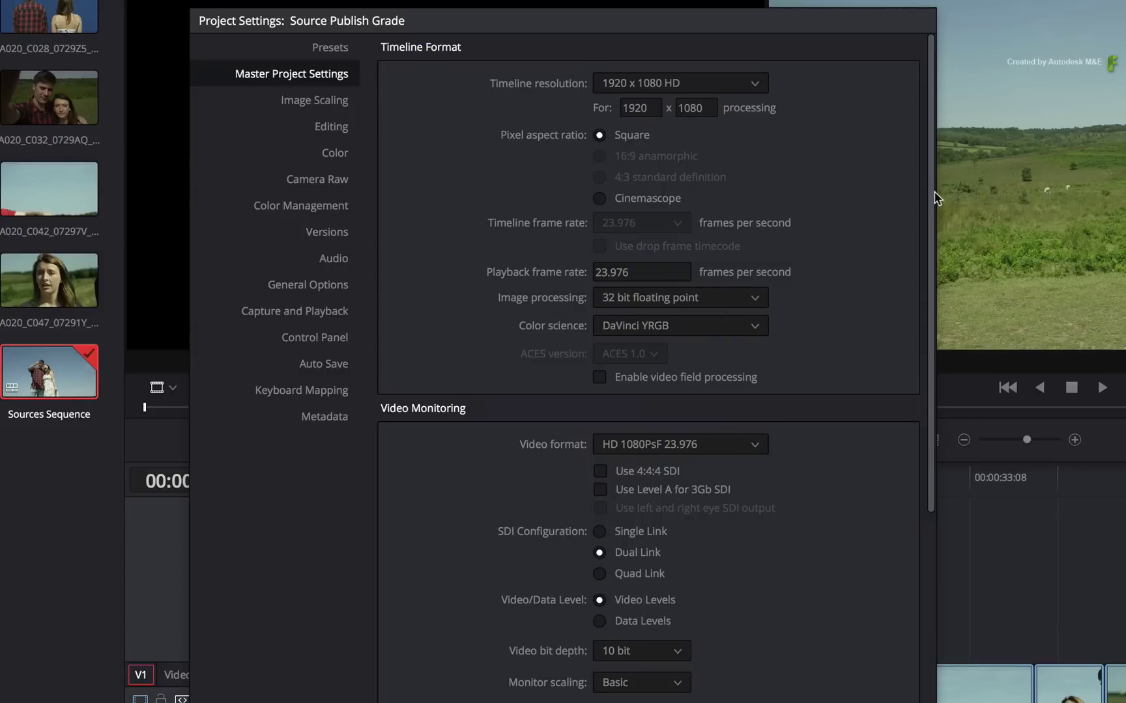
# Step: Scroll to Conform Options in Project Settings, then cancel without making changes
pyautogui.moveTo(932, 194); pyautogui.dragTo(941, 423)
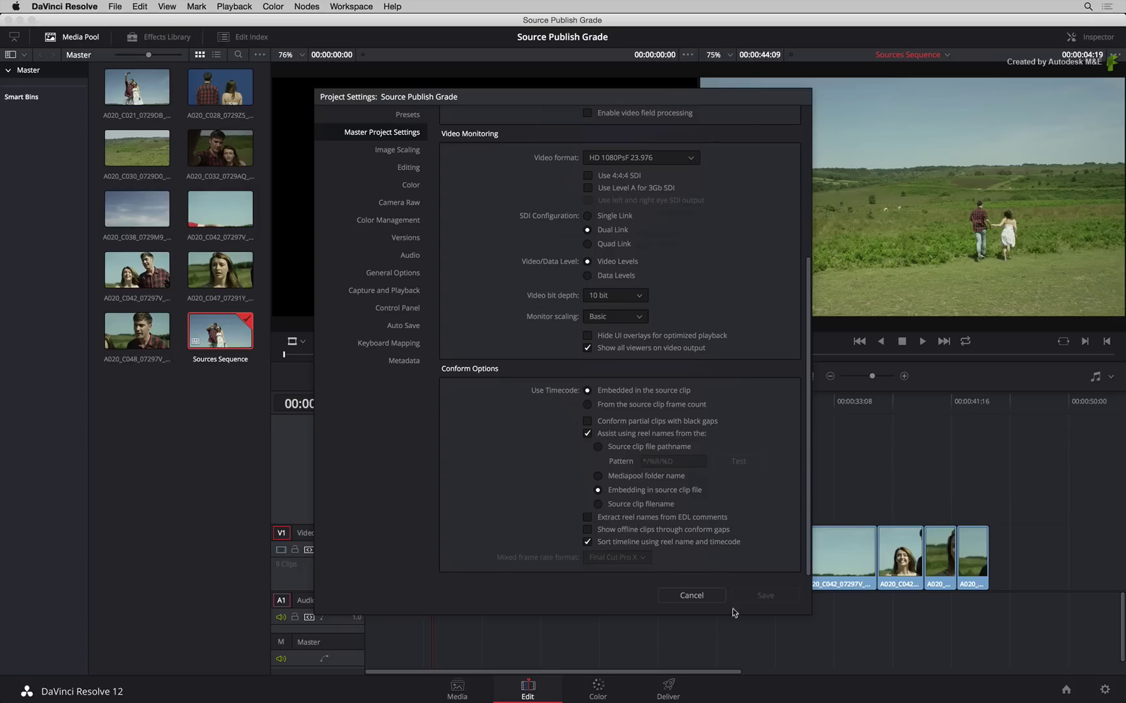
pyautogui.click(696, 595)
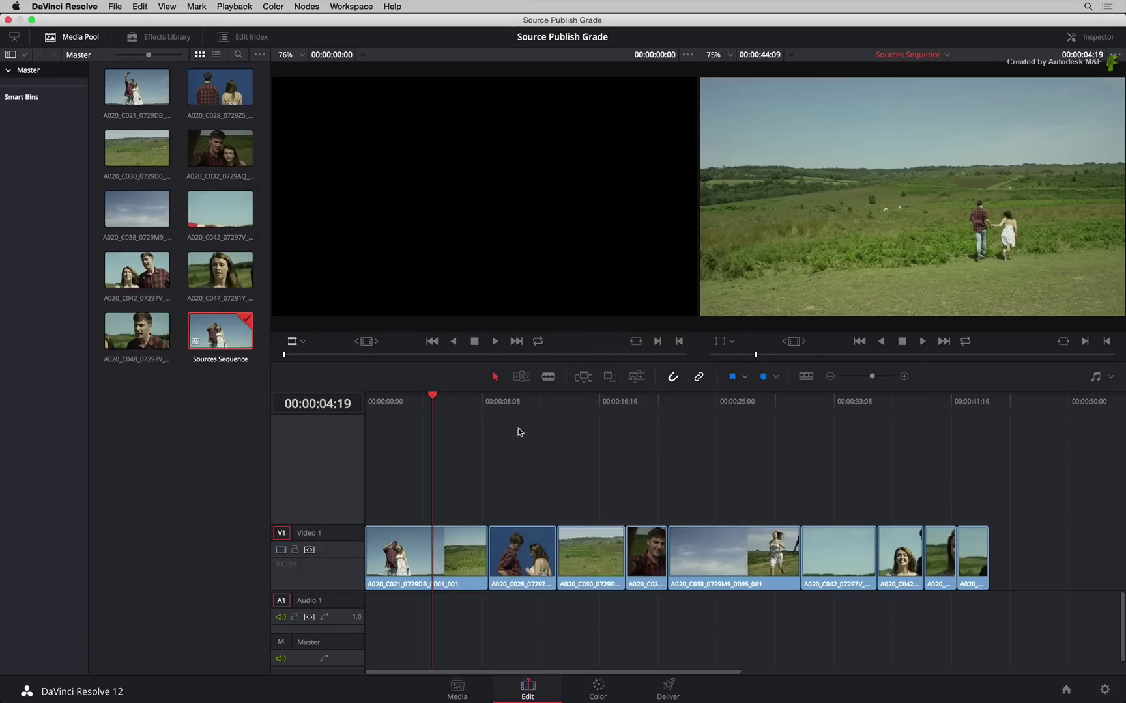
# Step: On the Color page, select the Sources Sequence clips and apply the My Favorite Grade still
pyautogui.moveTo(432, 397)
pyautogui.mouseDown()
pyautogui.moveTo(947, 440)
pyautogui.moveTo(432, 432)
pyautogui.mouseUp()
pyautogui.click(597, 687)
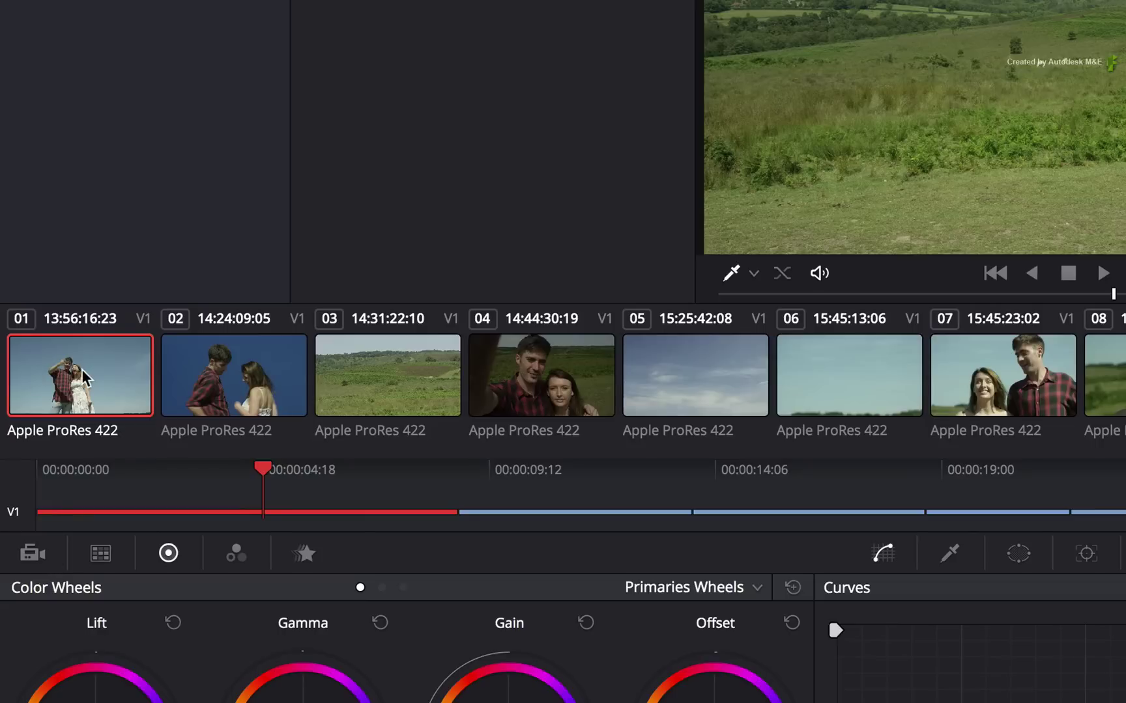
pyautogui.moveTo(410, 376); pyautogui.dragTo(1107, 371)
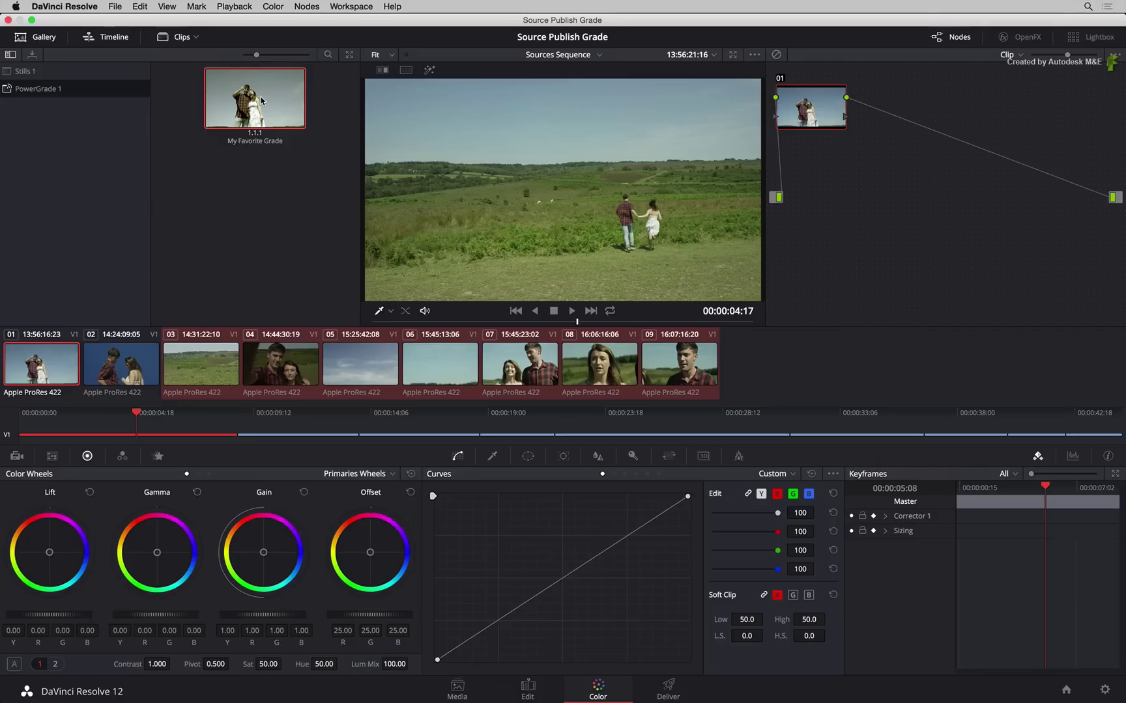
pyautogui.middleClick(261, 100)
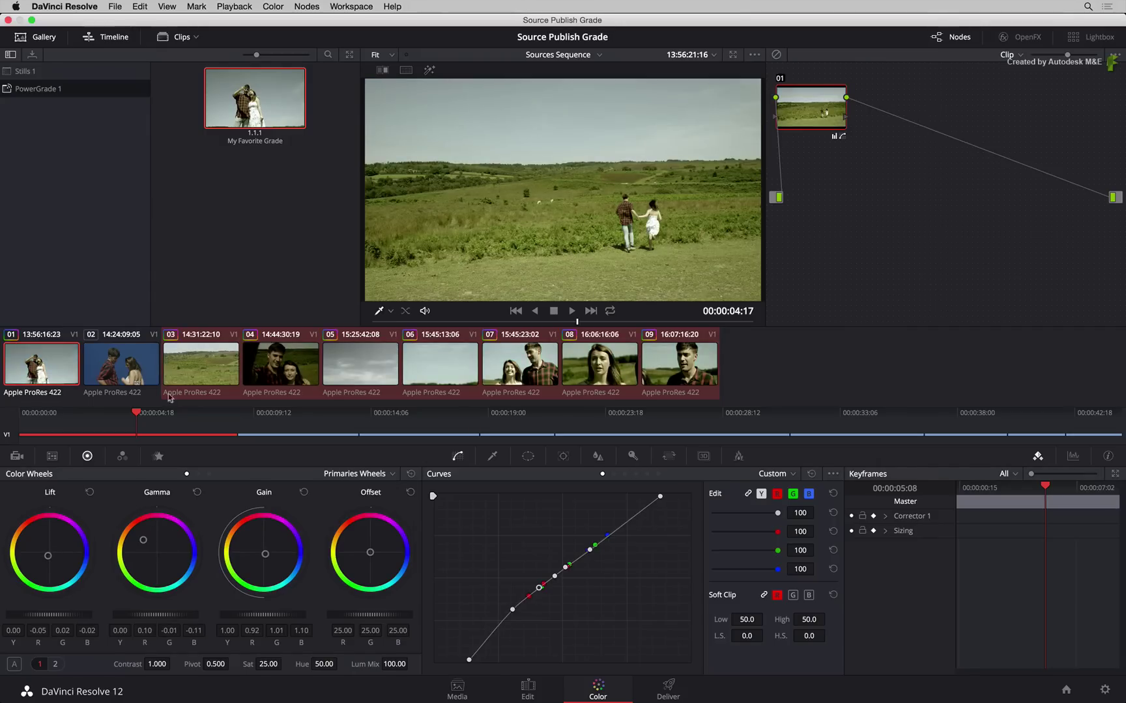
# Step: Toggle the grade off and on to compare the sky and couple shots against ungraded
pyautogui.click(177, 413)
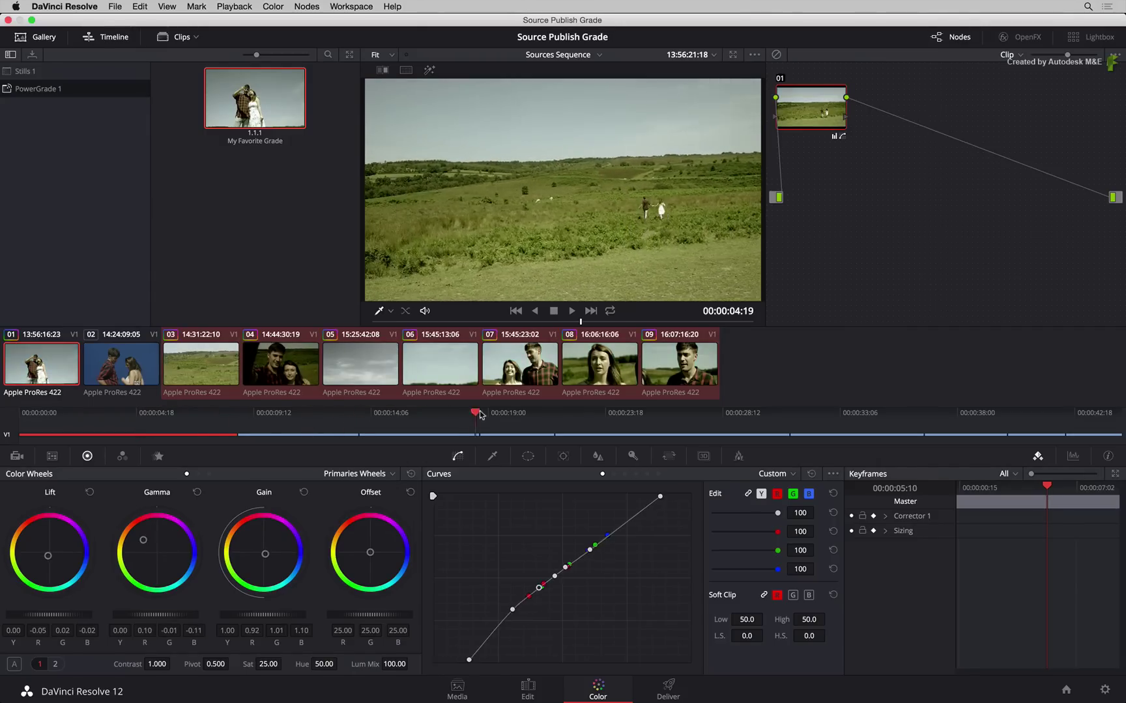
pyautogui.click(645, 420)
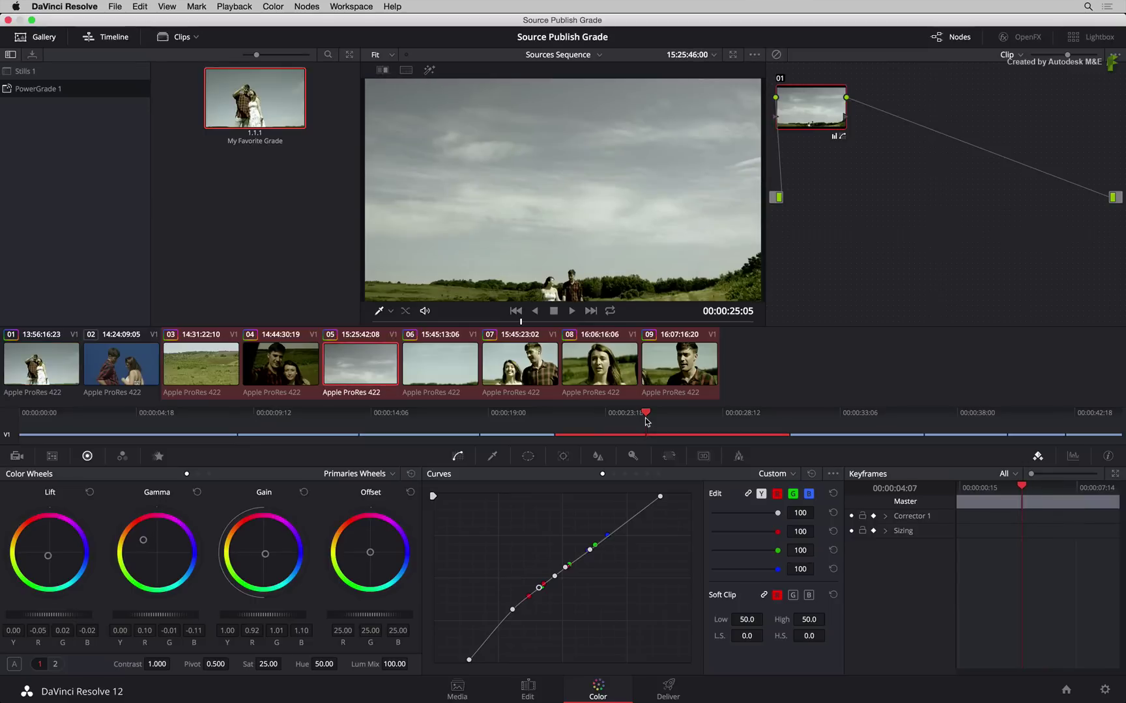
pyautogui.press('super+d')
pyautogui.moveTo(645, 421); pyautogui.dragTo(675, 411)
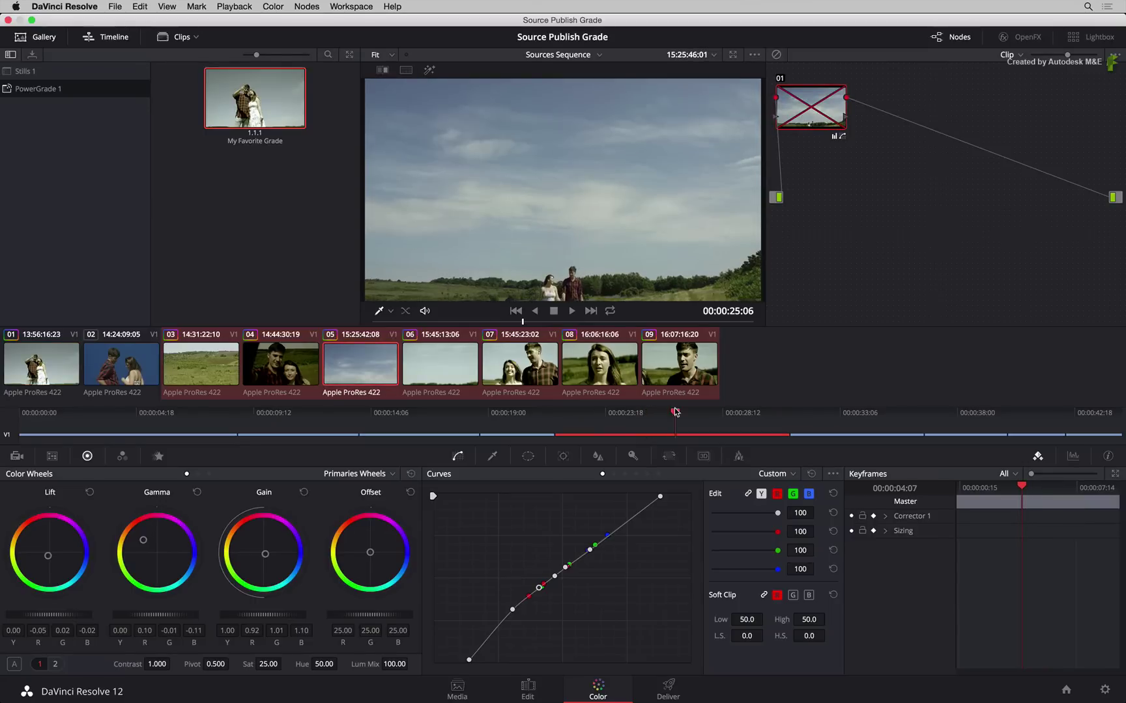
pyautogui.press('super+d')
pyautogui.press('super+d')
pyautogui.press('super+d')
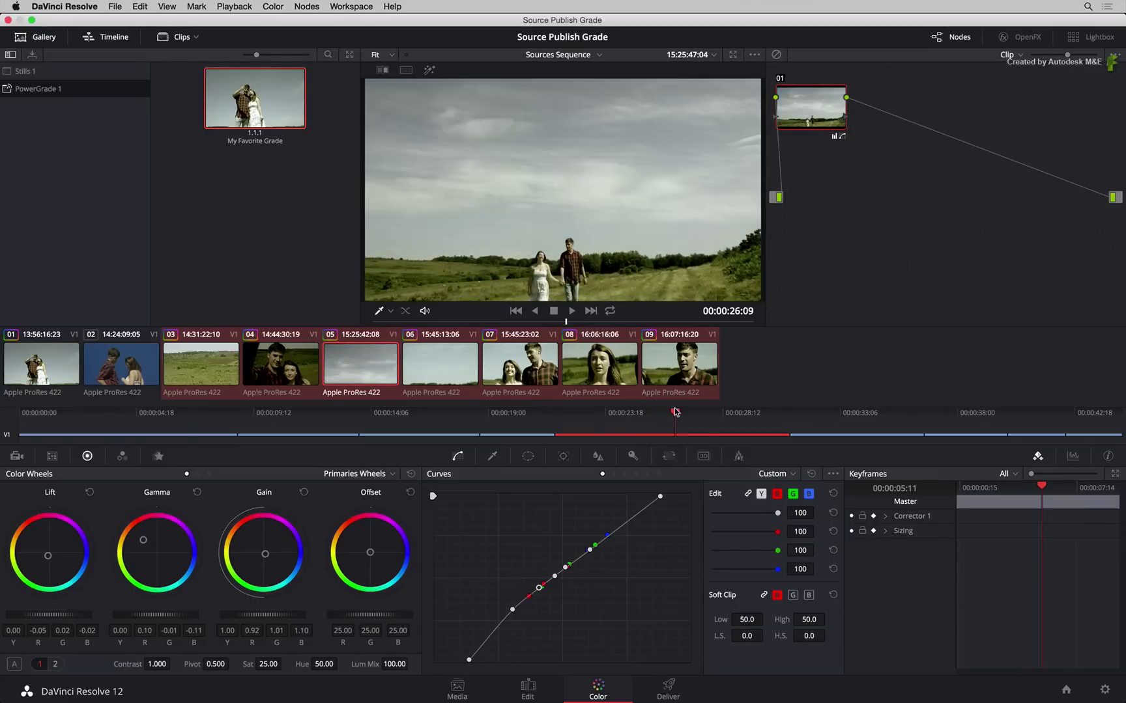
pyautogui.moveTo(676, 411); pyautogui.dragTo(868, 426)
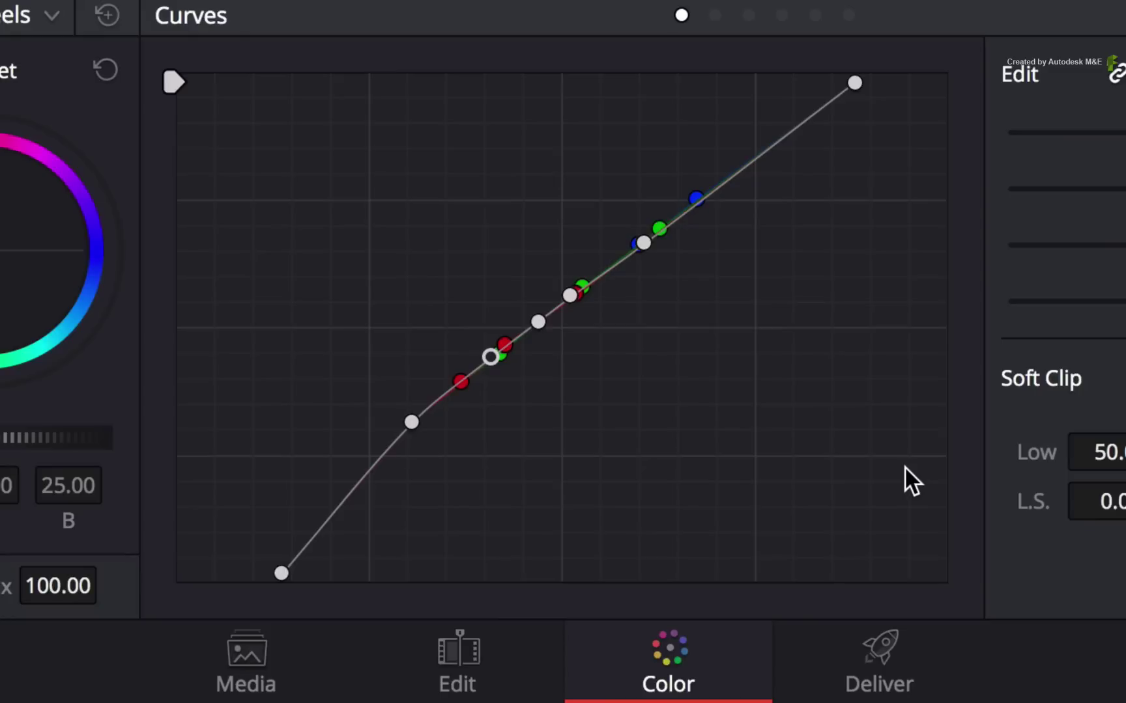
# Step: Open the Deliver page to review its individual-clip QuickTime ProRes 422 HQ render settings
pyautogui.click(882, 651)
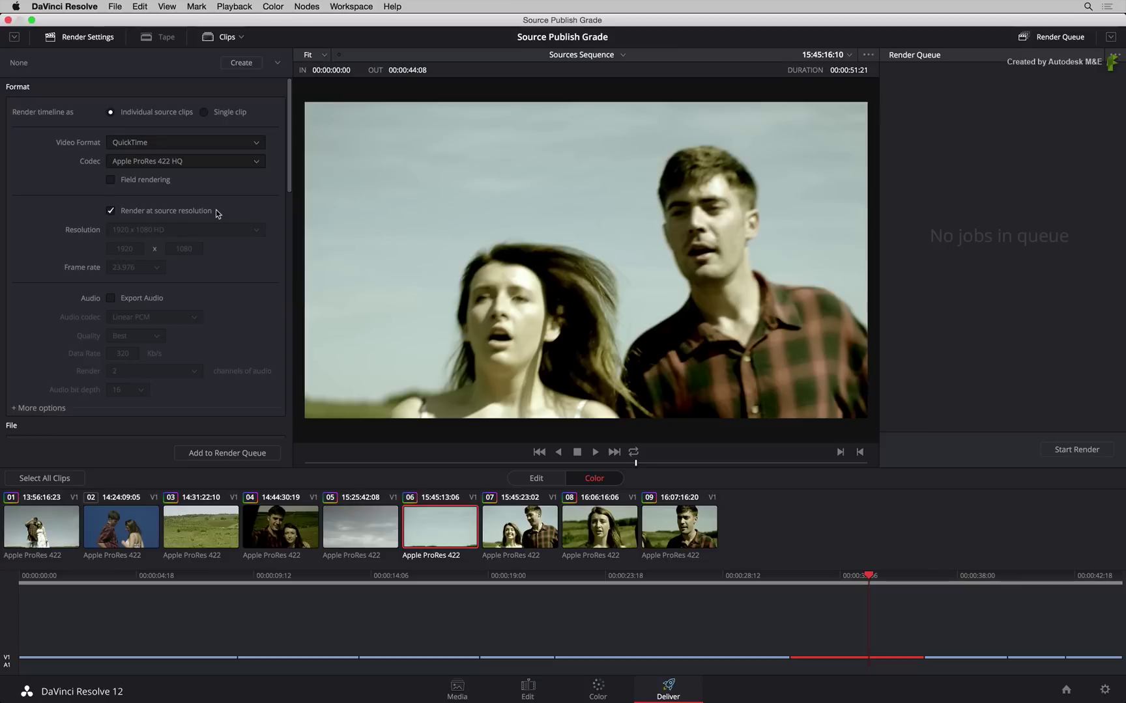
# Step: Set the render destination to a new folder named 'grade' under Publish
pyautogui.scroll(-2, 285, 186)
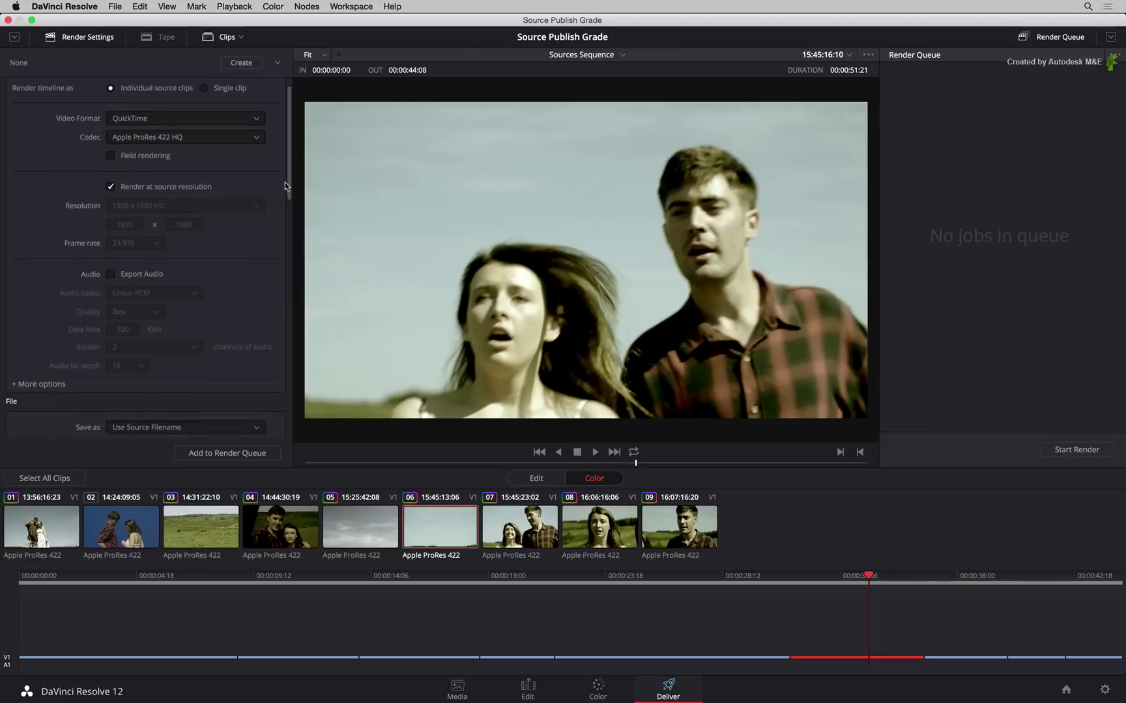
pyautogui.scroll(-10, 285, 186)
pyautogui.scroll(-10, 269, 246)
pyautogui.scroll(1, 269, 281)
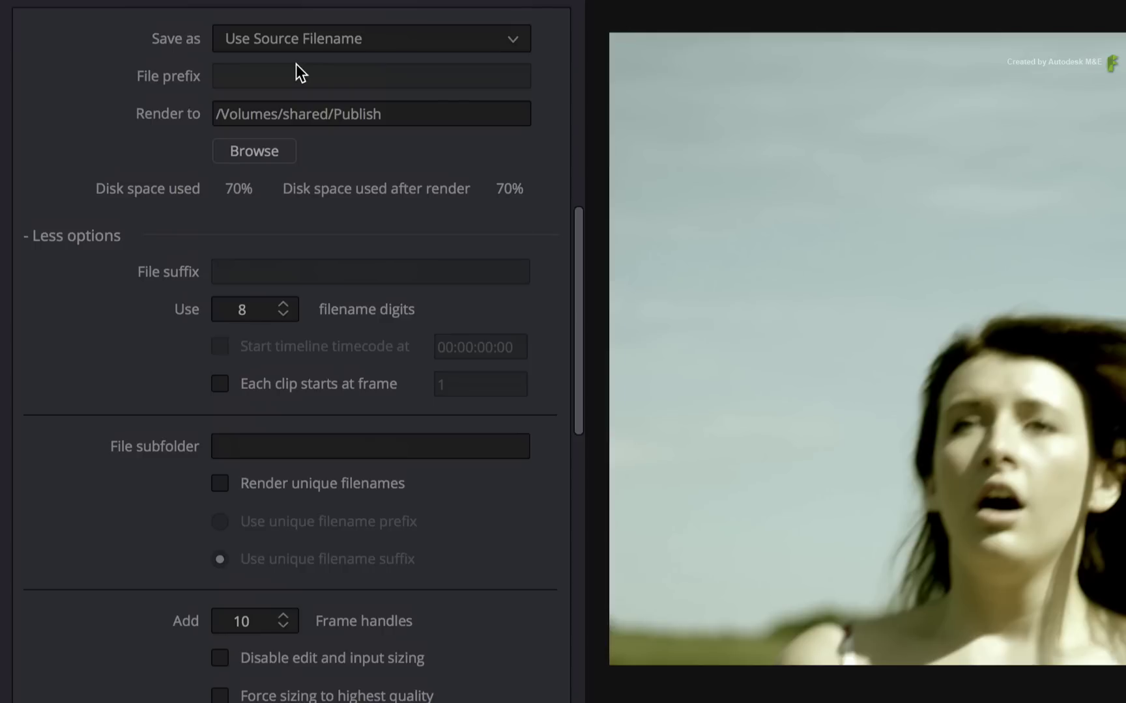
pyautogui.click(259, 154)
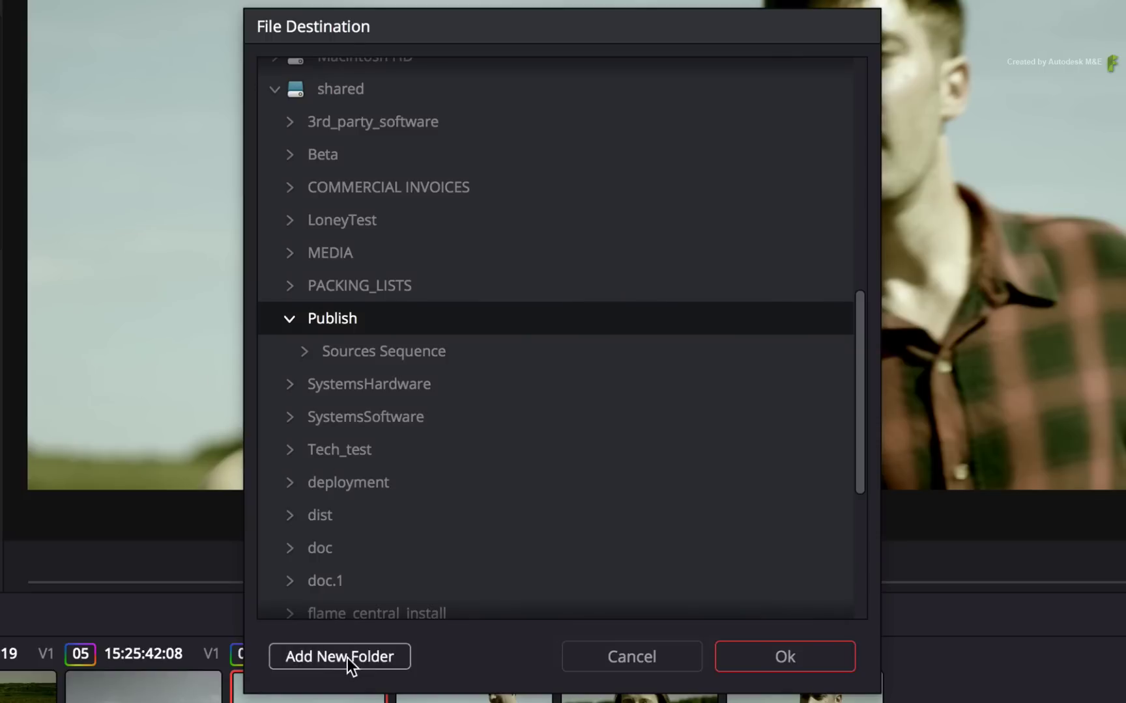
pyautogui.click(348, 658)
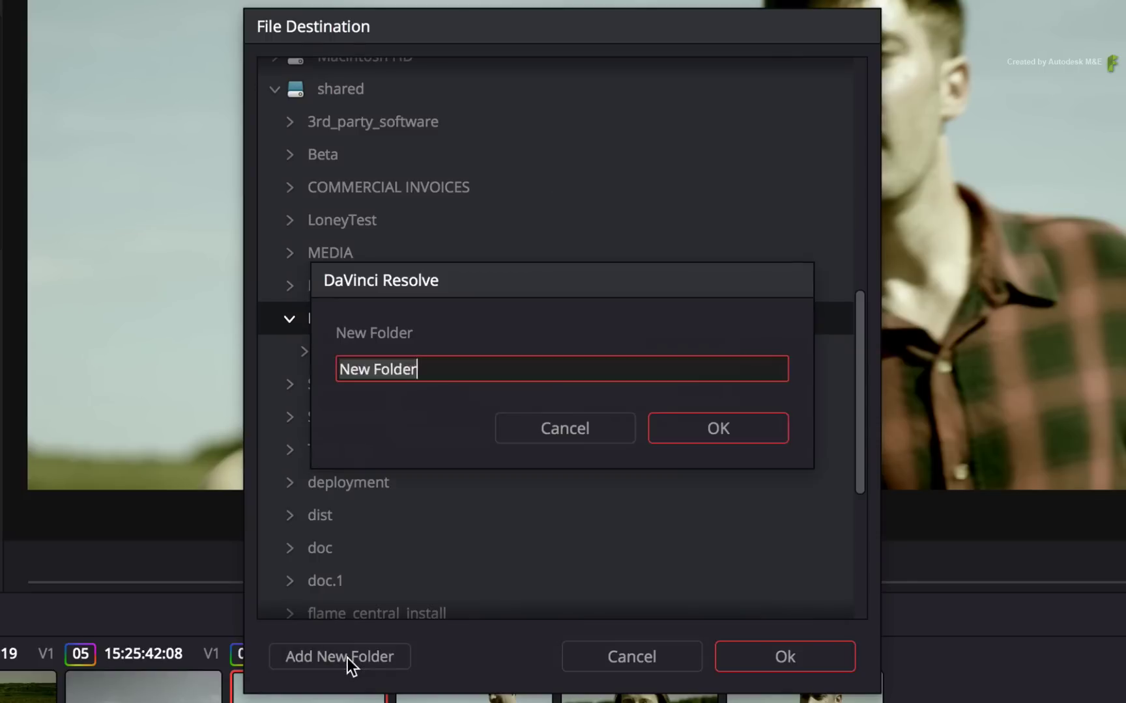
pyautogui.write('grade')
pyautogui.click(727, 437)
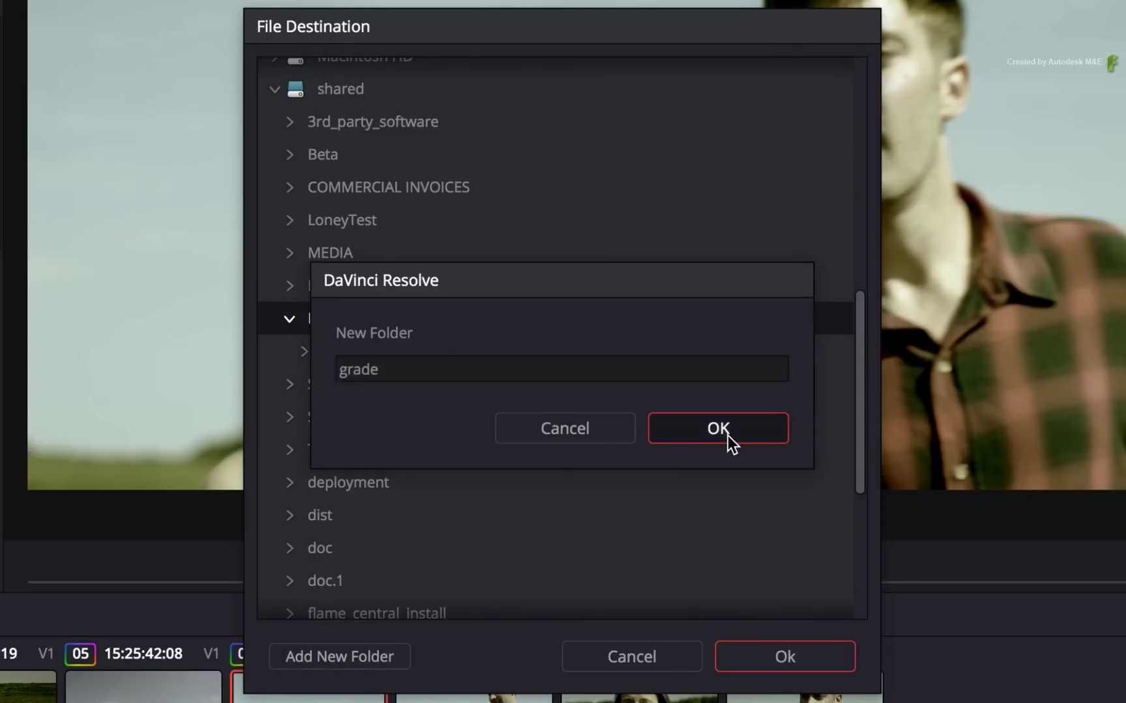
pyautogui.click(794, 667)
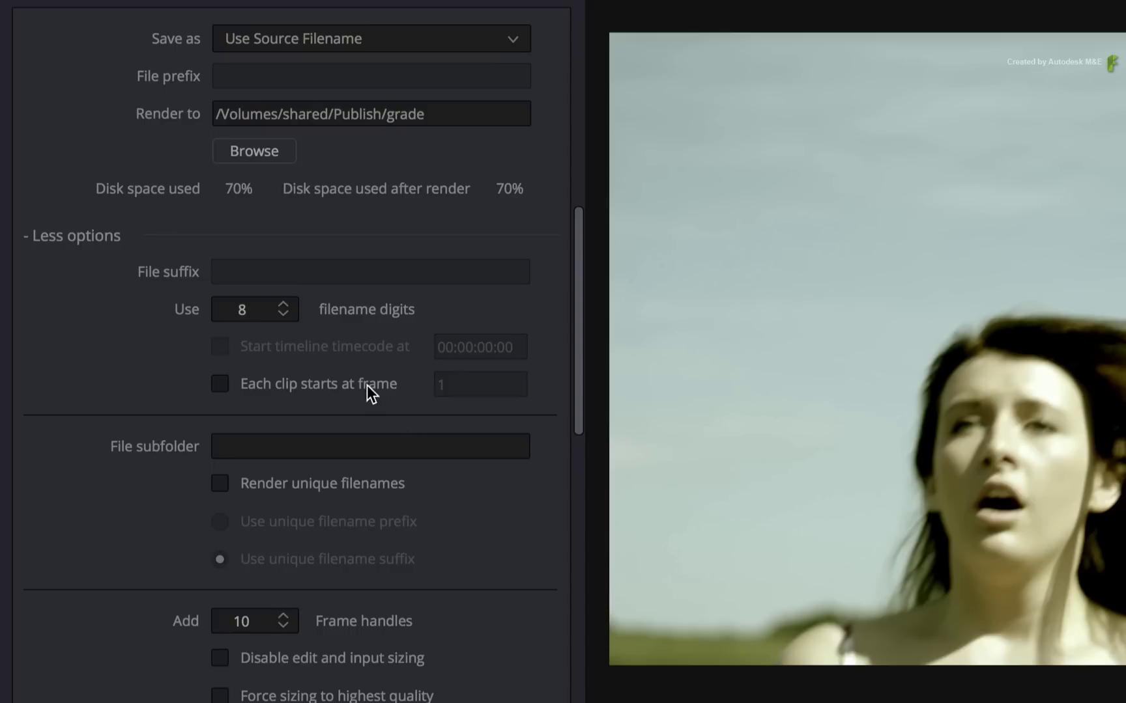
# Step: Set frame handles to 15 and enable Use commercial workflow
pyautogui.click(284, 615)
pyautogui.click(284, 615)
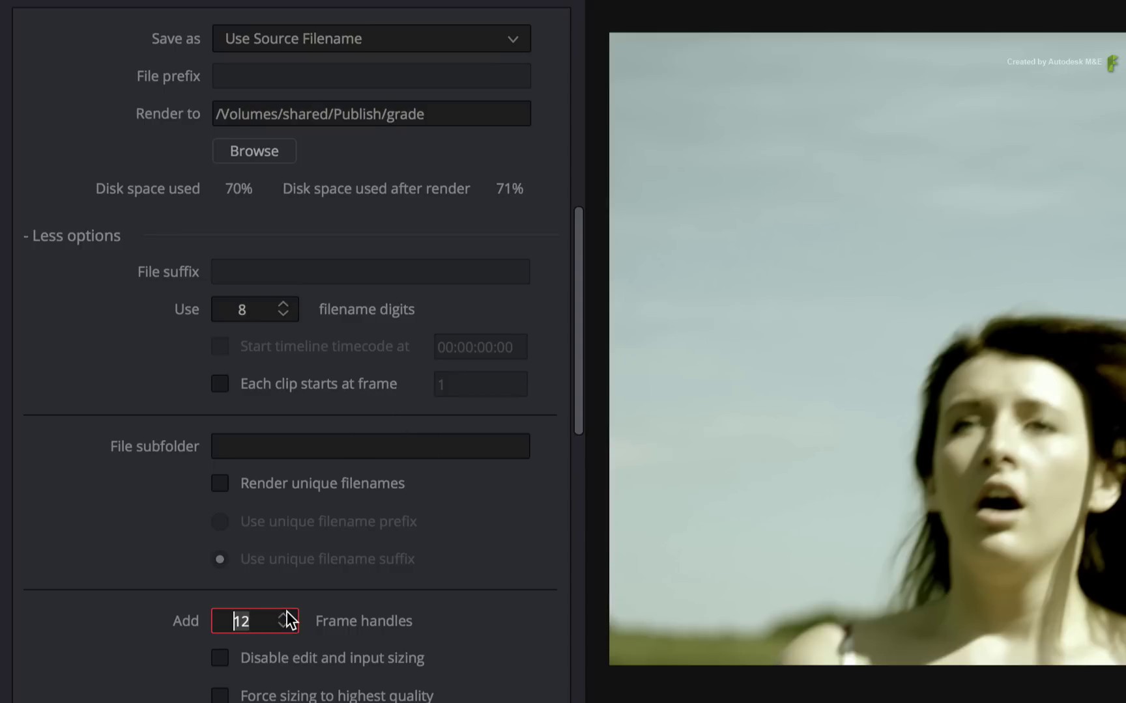
pyautogui.click(284, 615)
pyautogui.click(284, 615)
pyautogui.write('15')
pyautogui.moveTo(581, 407); pyautogui.dragTo(566, 603)
pyautogui.click(369, 459)
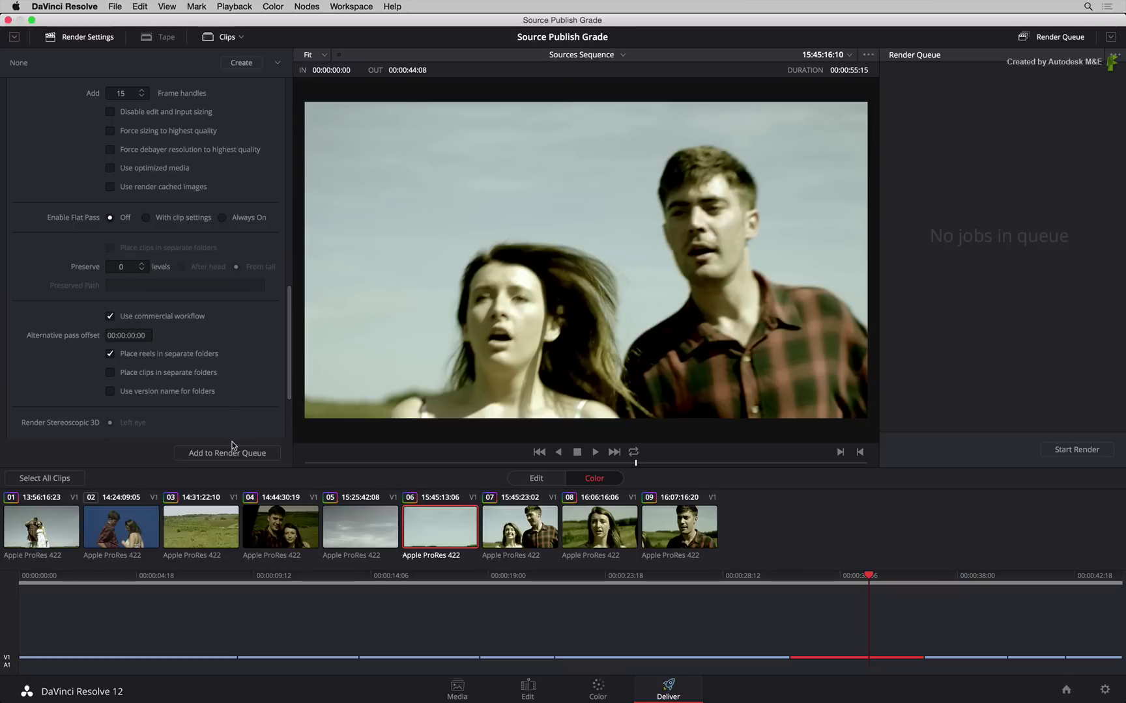
# Step: Queue the Sources Sequence render to the grade folder in Resolve and start rendering
pyautogui.click(233, 452)
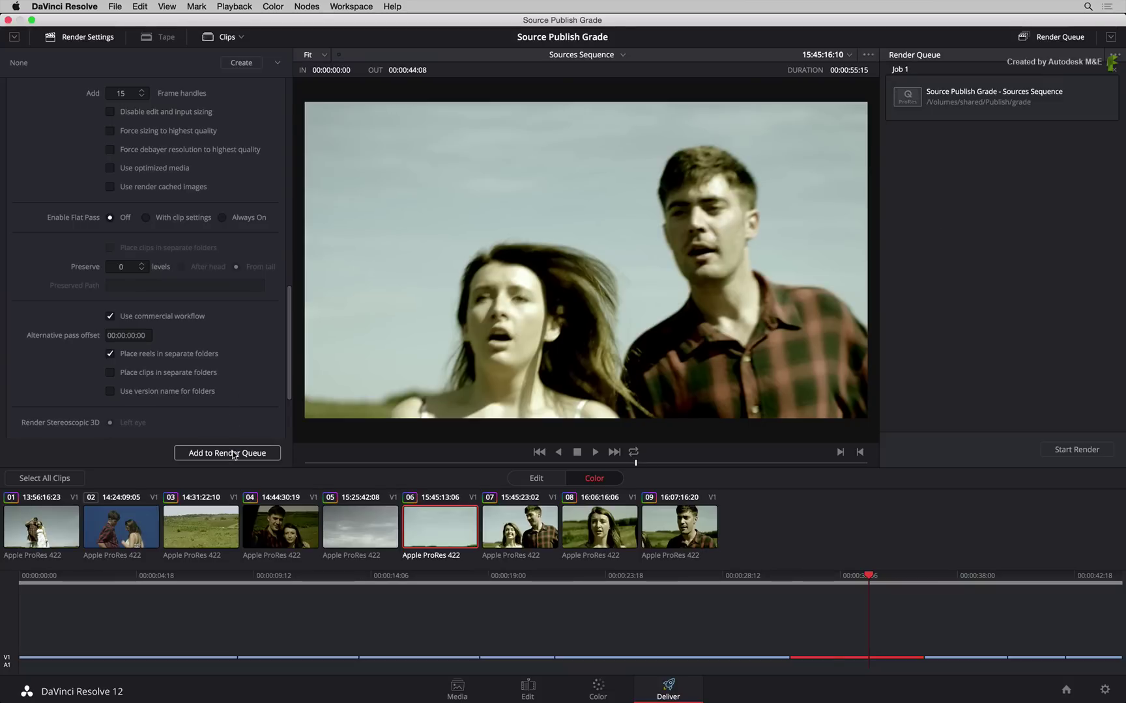
pyautogui.click(1069, 450)
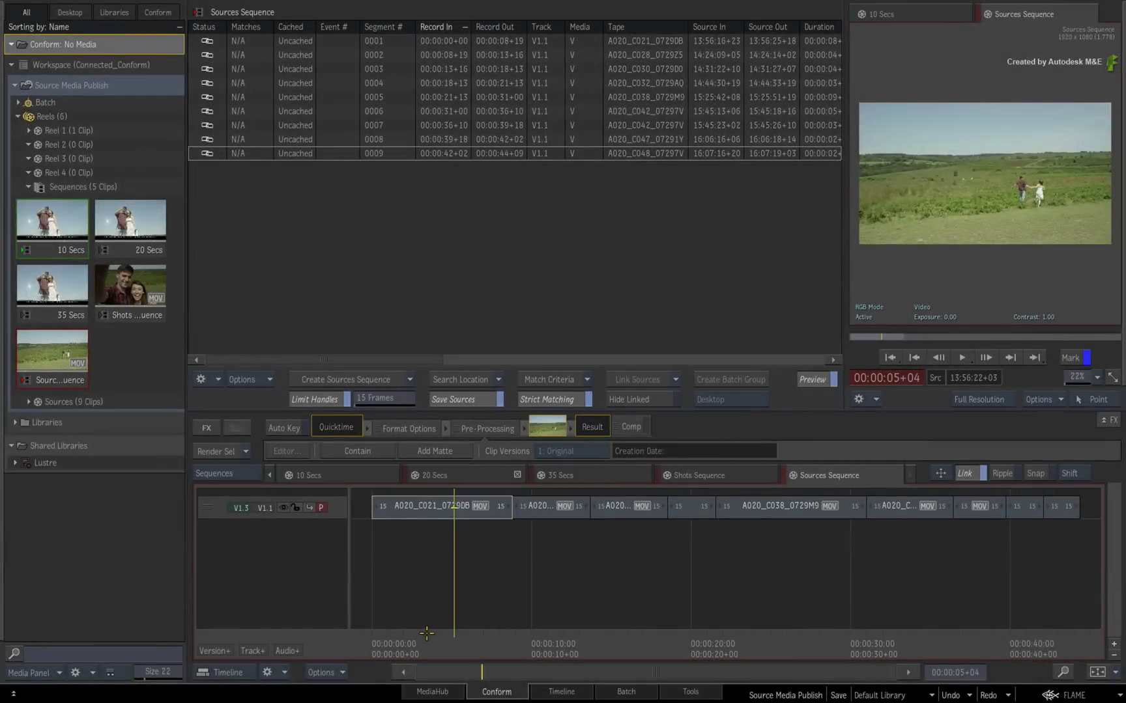
# Step: Scrub back and forth through the Sources Sequence to review its shots
pyautogui.moveTo(426, 633); pyautogui.dragTo(586, 614)
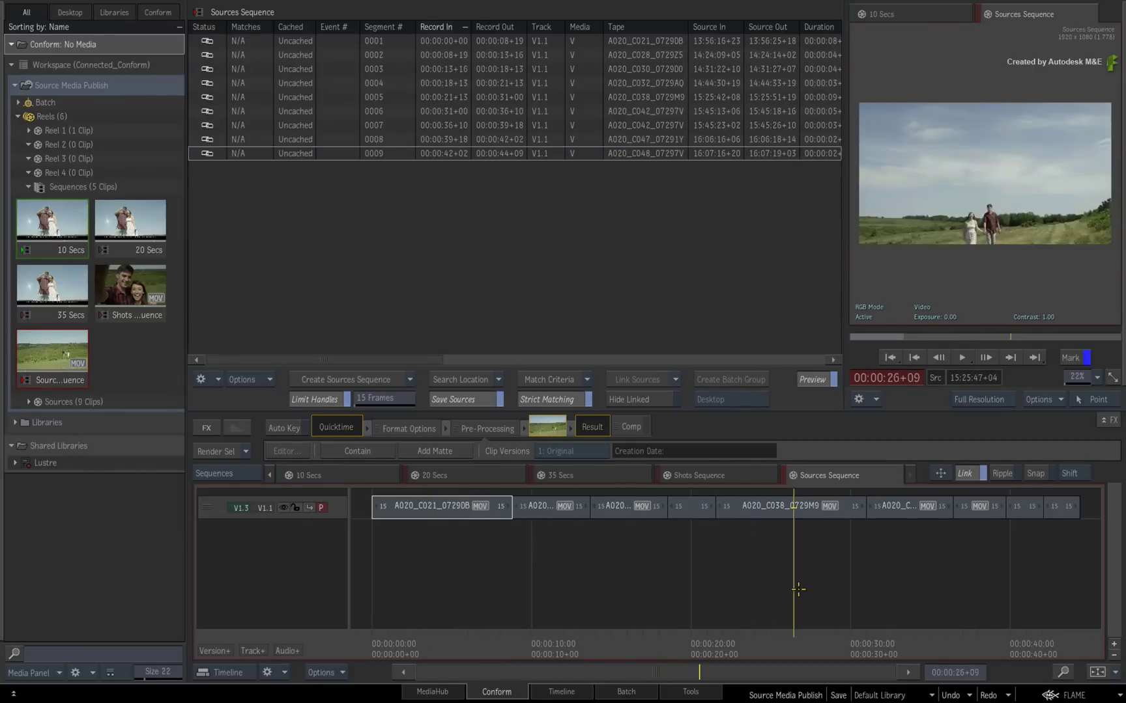
pyautogui.moveTo(586, 613); pyautogui.dragTo(1036, 564)
pyautogui.moveTo(1053, 388); pyautogui.dragTo(703, 407)
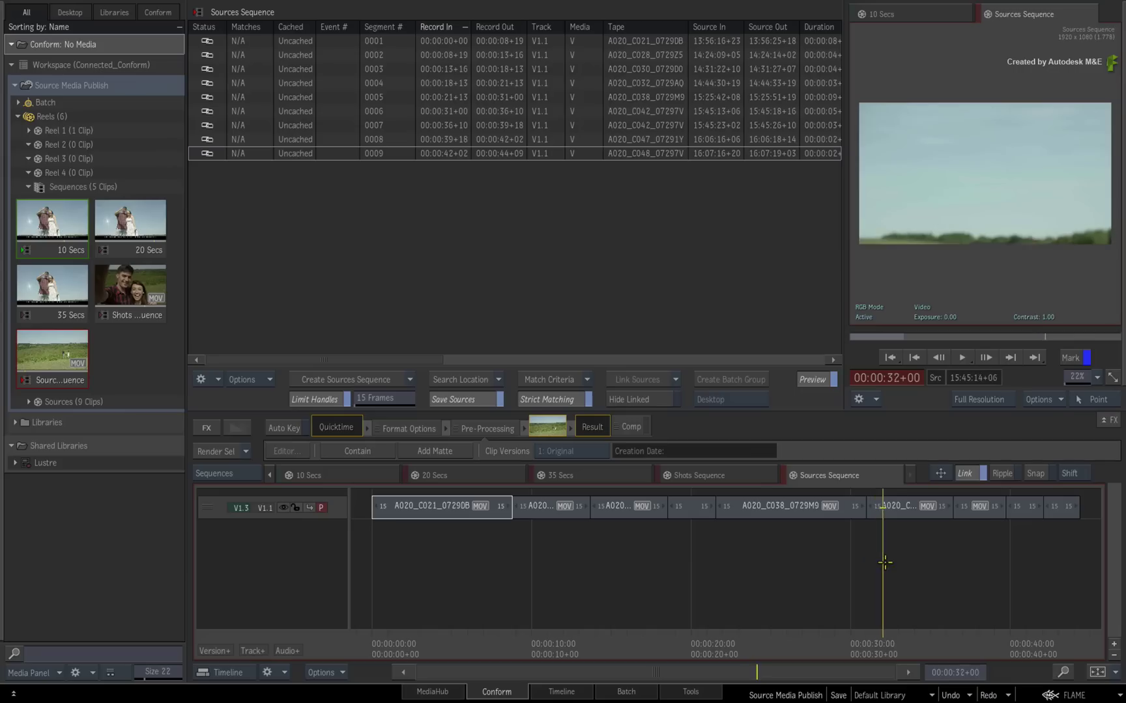
pyautogui.moveTo(880, 553)
pyautogui.mouseDown()
pyautogui.moveTo(920, 559)
pyautogui.moveTo(416, 588)
pyautogui.mouseUp()
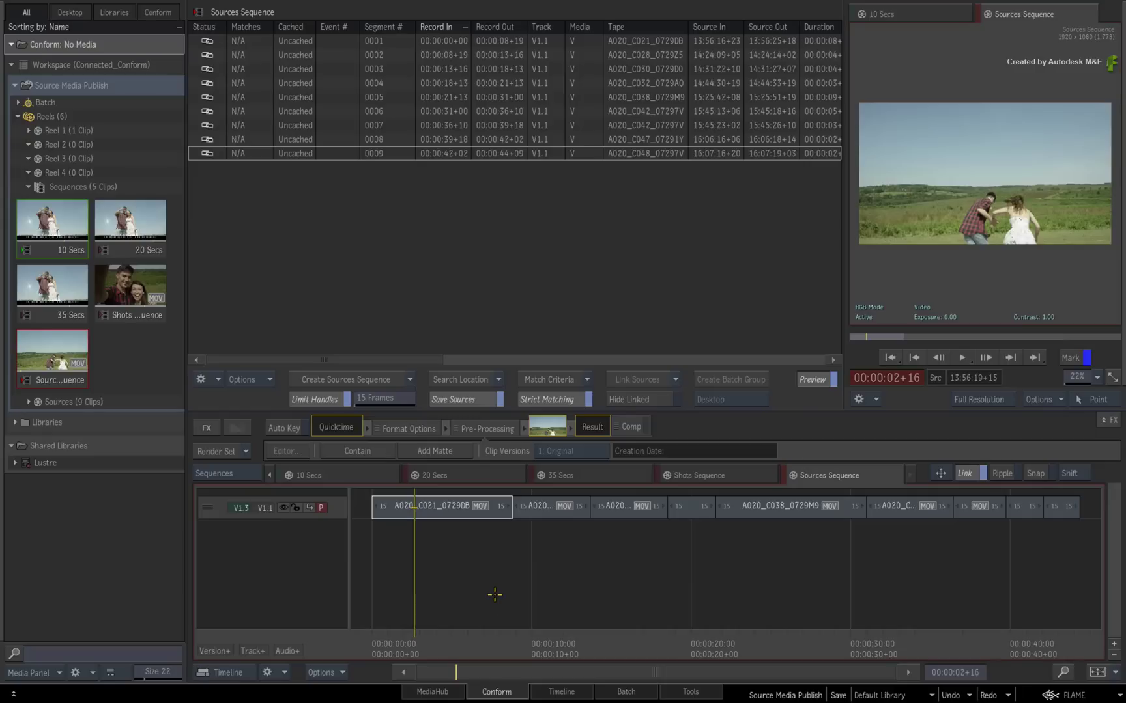
# Step: Select all segments with Ctrl+A and bring up their context menu
pyautogui.hotkey('ctrl', 'a')
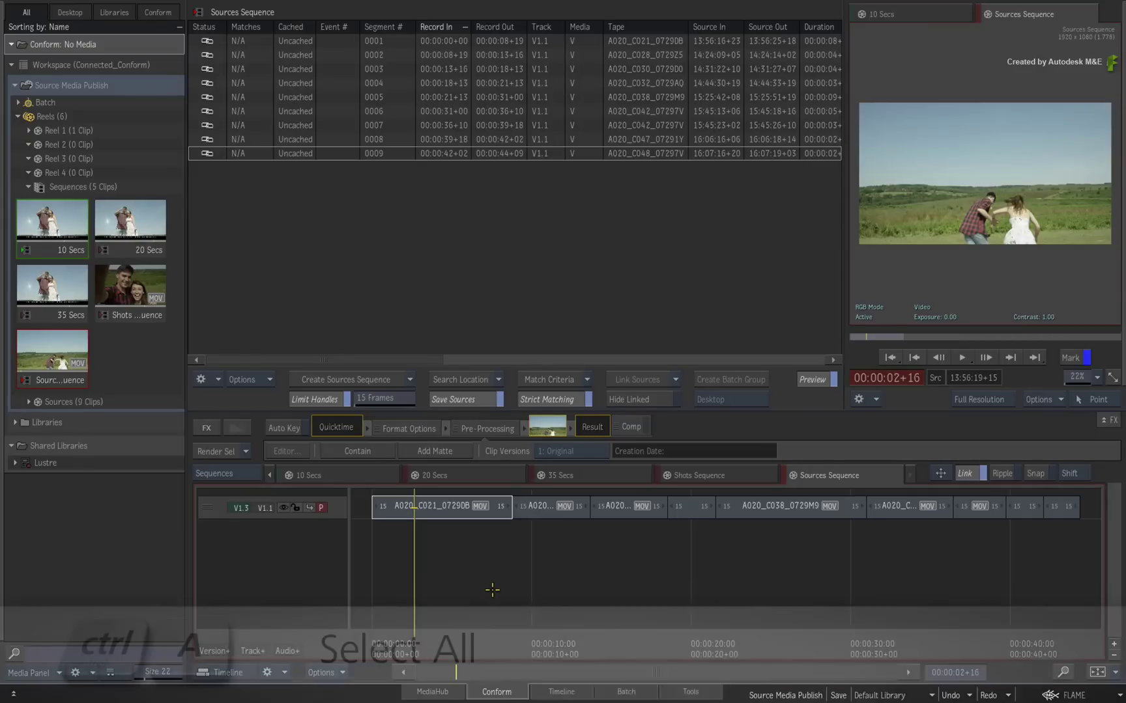
pyautogui.hotkey('ctrl', 'a')
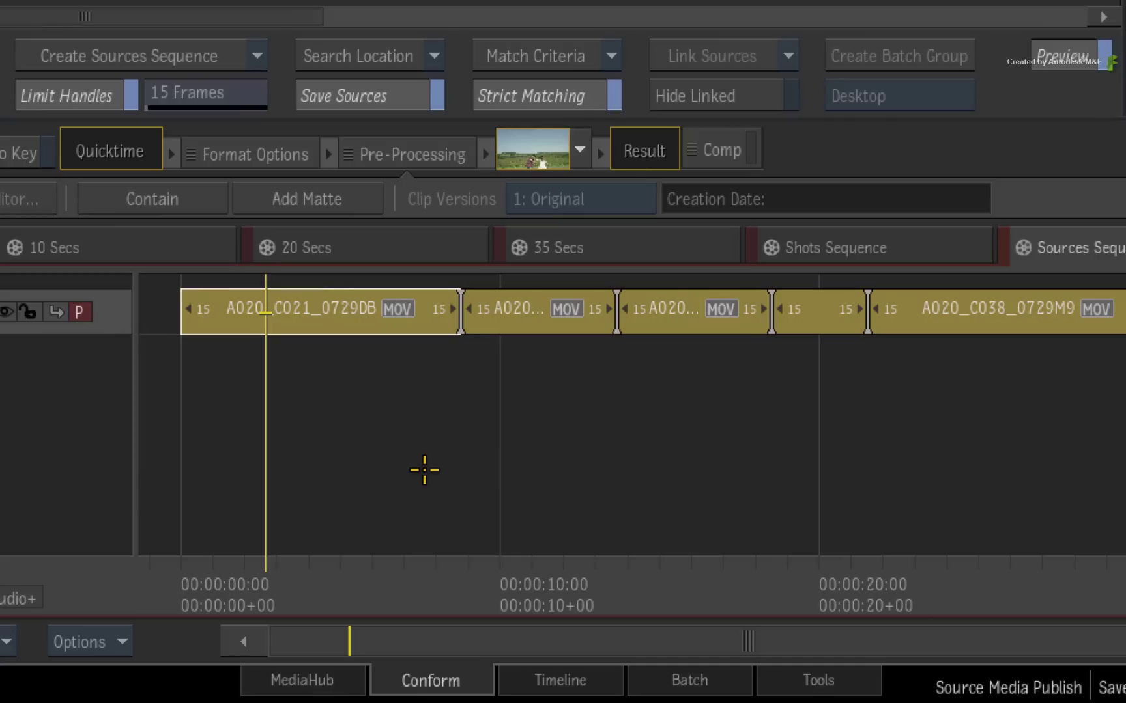
pyautogui.rightClick(336, 313)
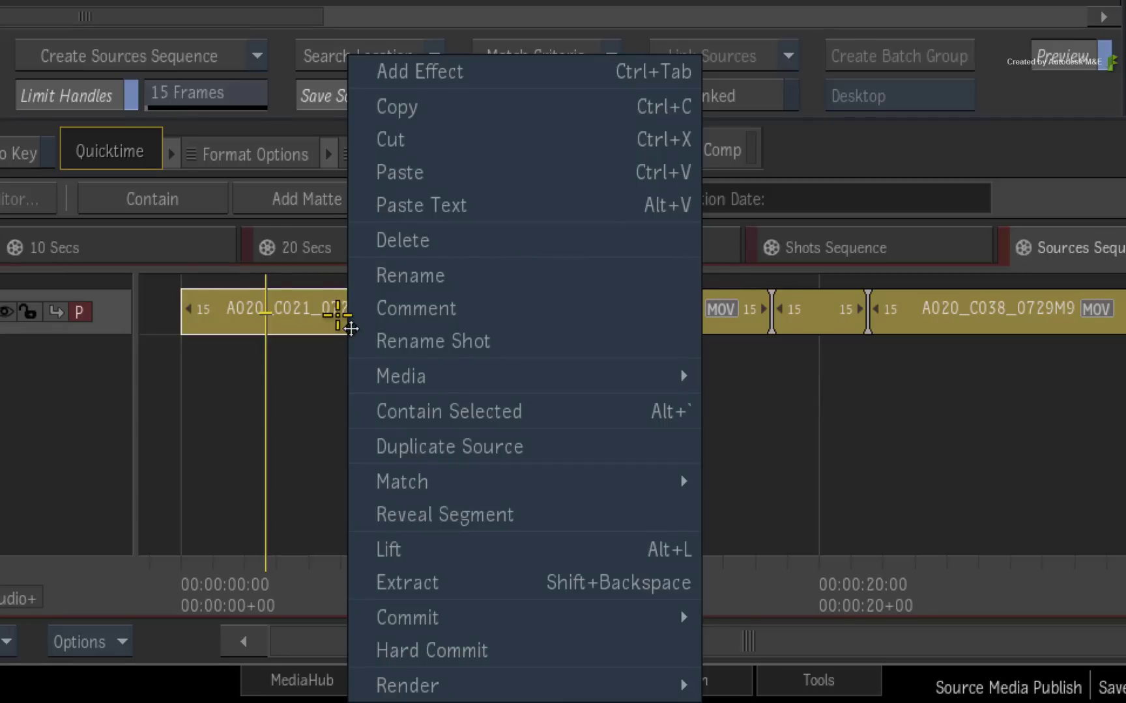
pyautogui.moveTo(528, 377)
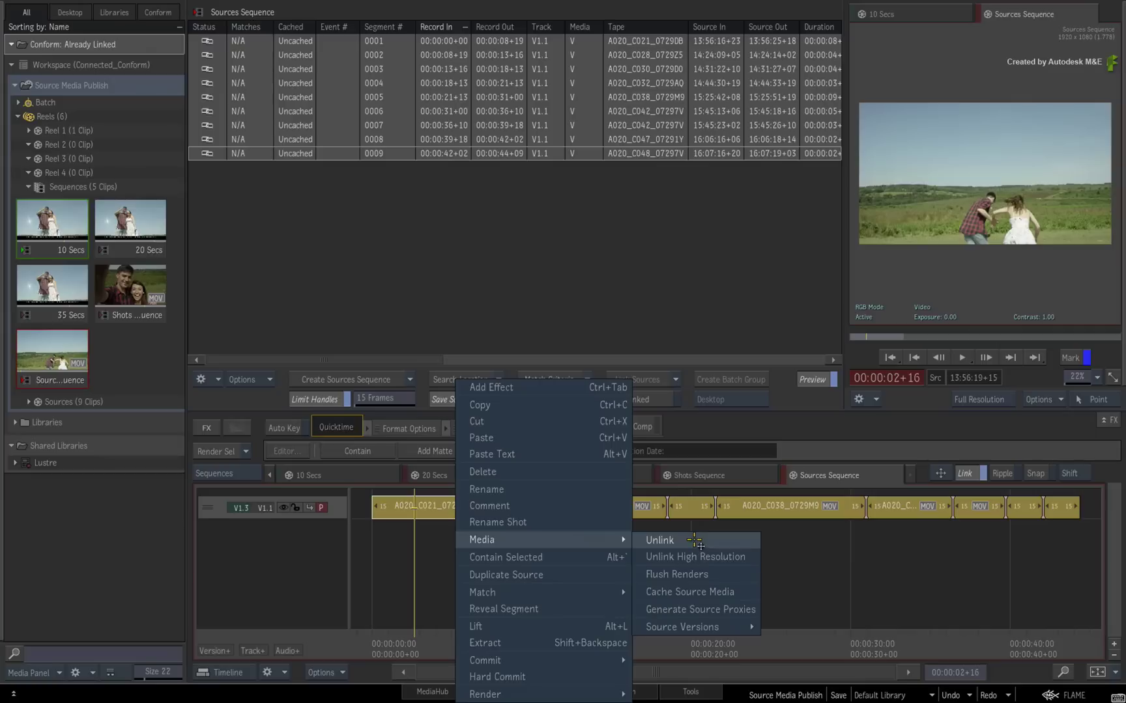
# Step: Unlink and confirm media for all segments, then verify the 10 Secs and 20 Secs sequences
pyautogui.click(833, 378)
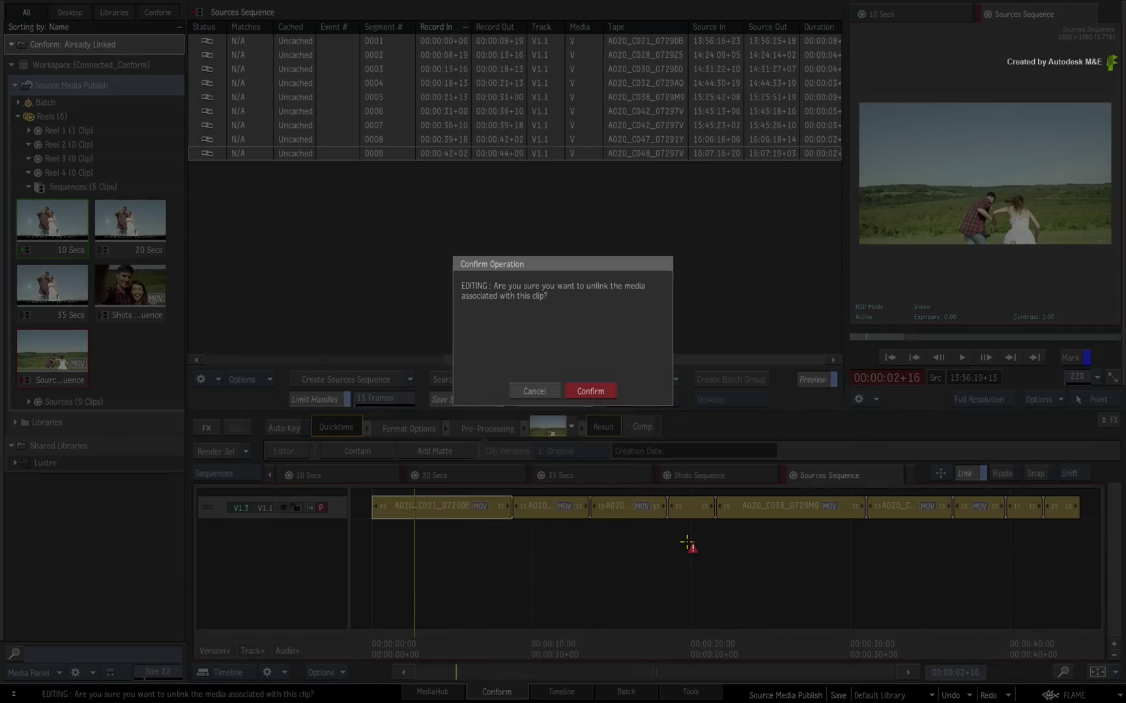
pyautogui.click(594, 390)
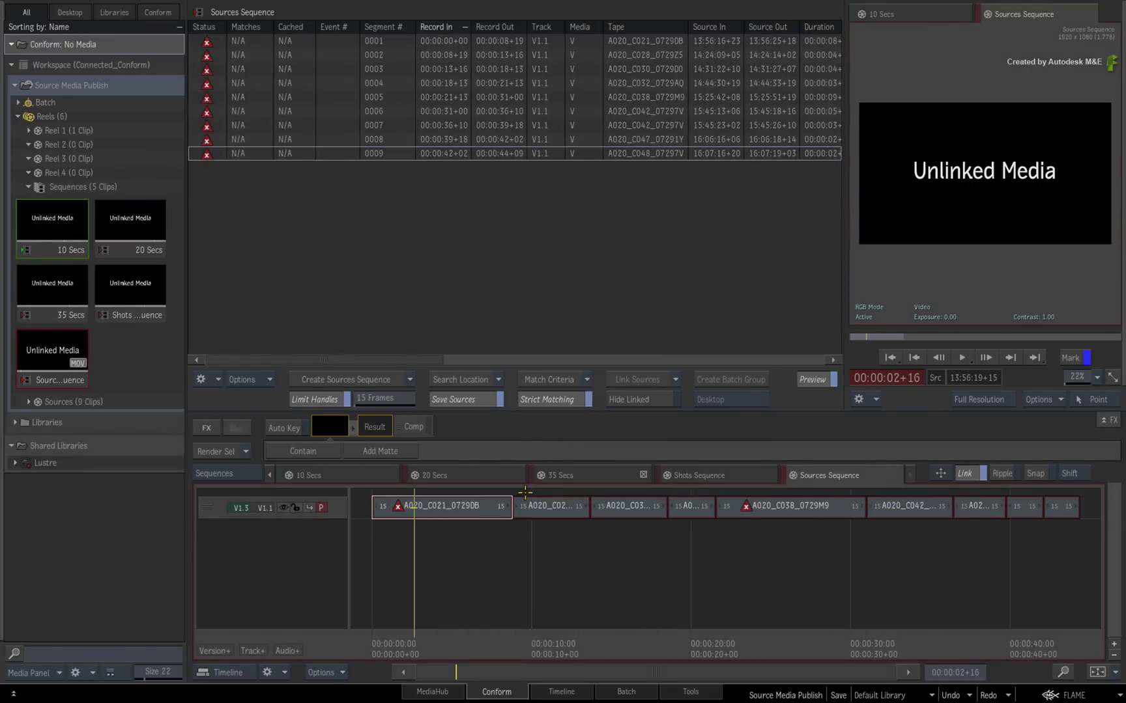
pyautogui.click(40, 246)
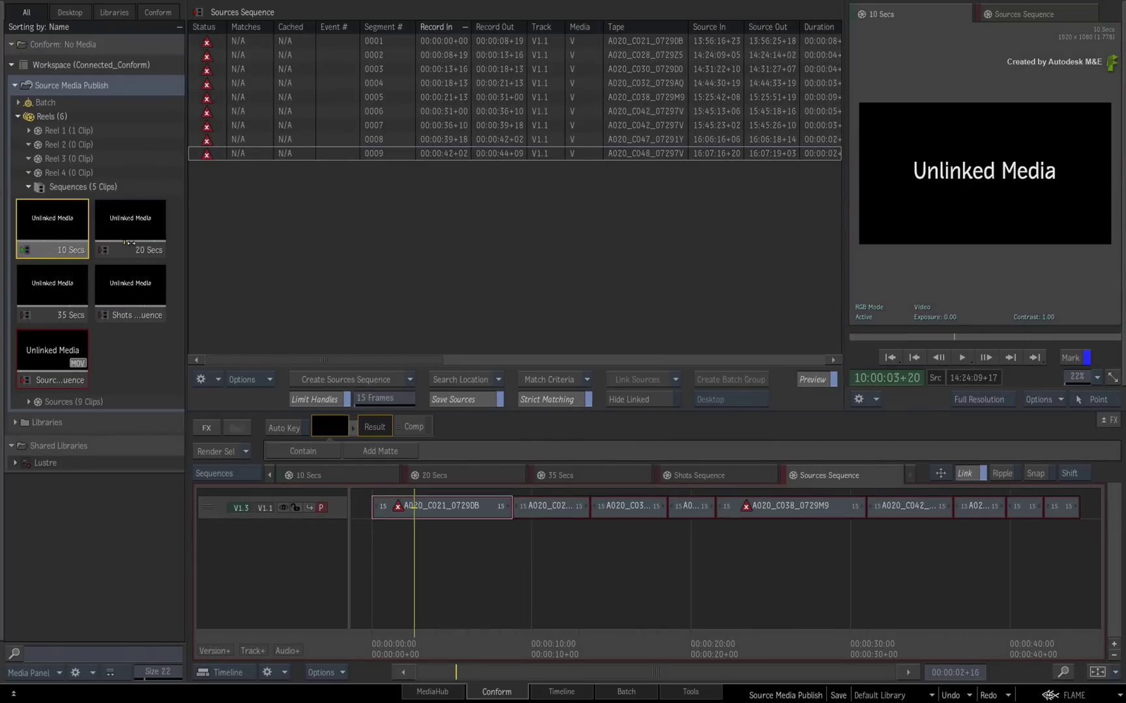
pyautogui.click(139, 241)
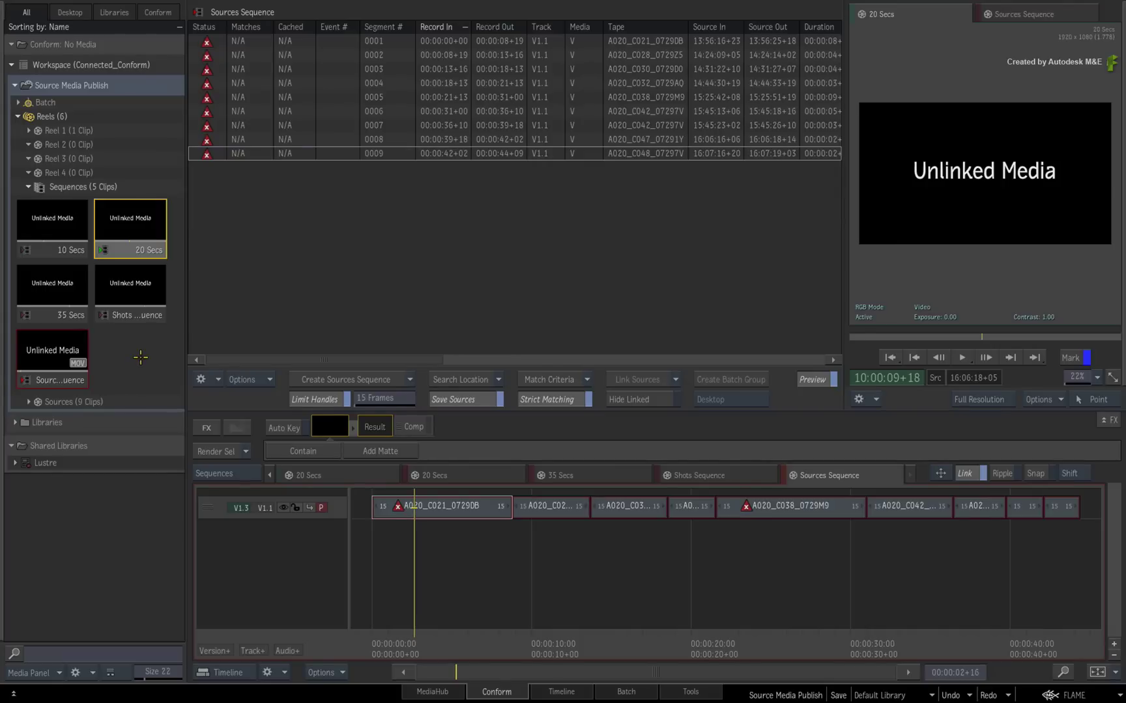
pyautogui.click(440, 559)
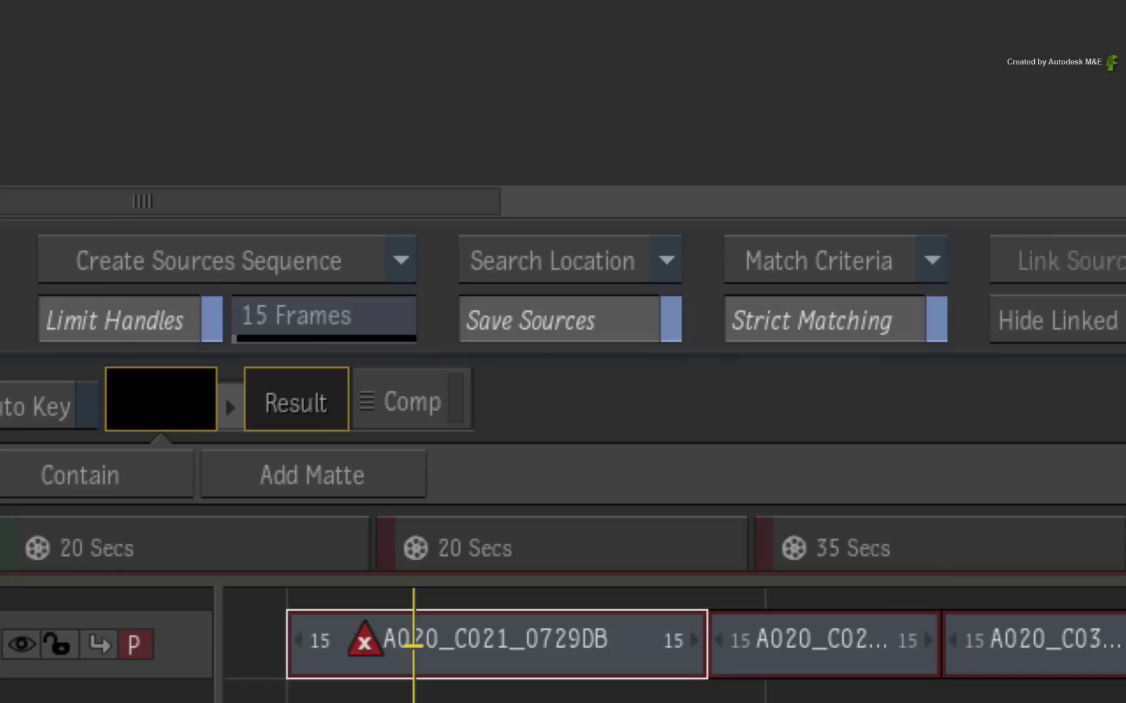
# Step: Set the Publish grade folder, with subdirectory scanning, as the source search location
pyautogui.click(629, 259)
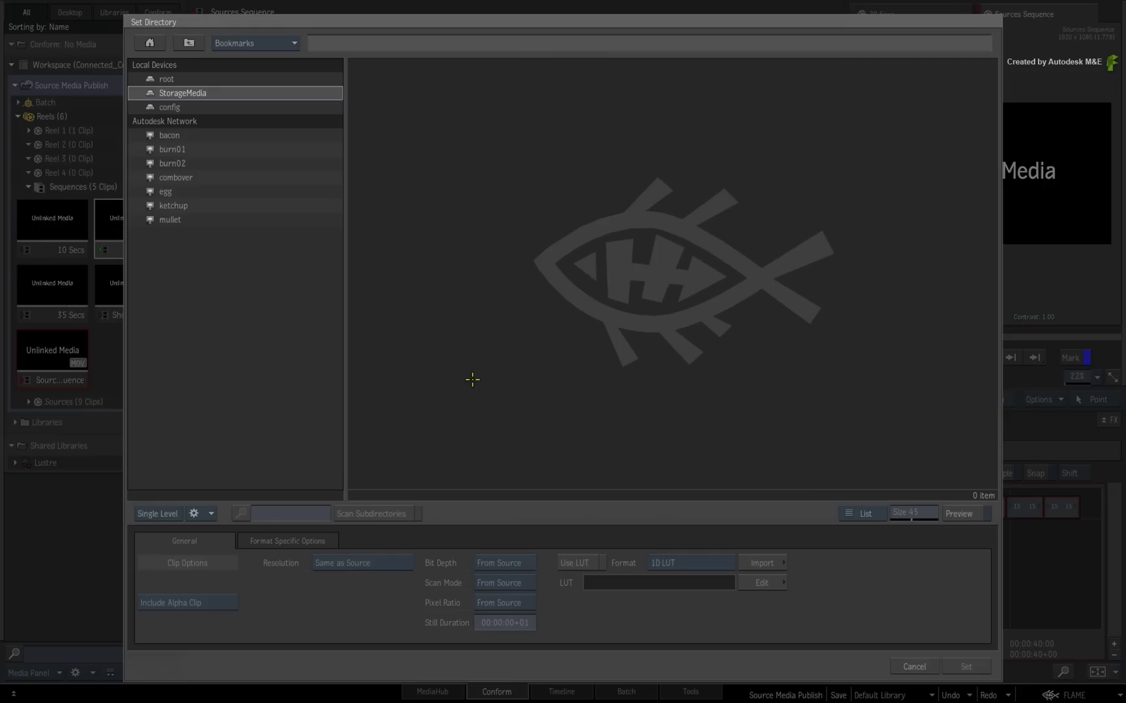
pyautogui.click(294, 43)
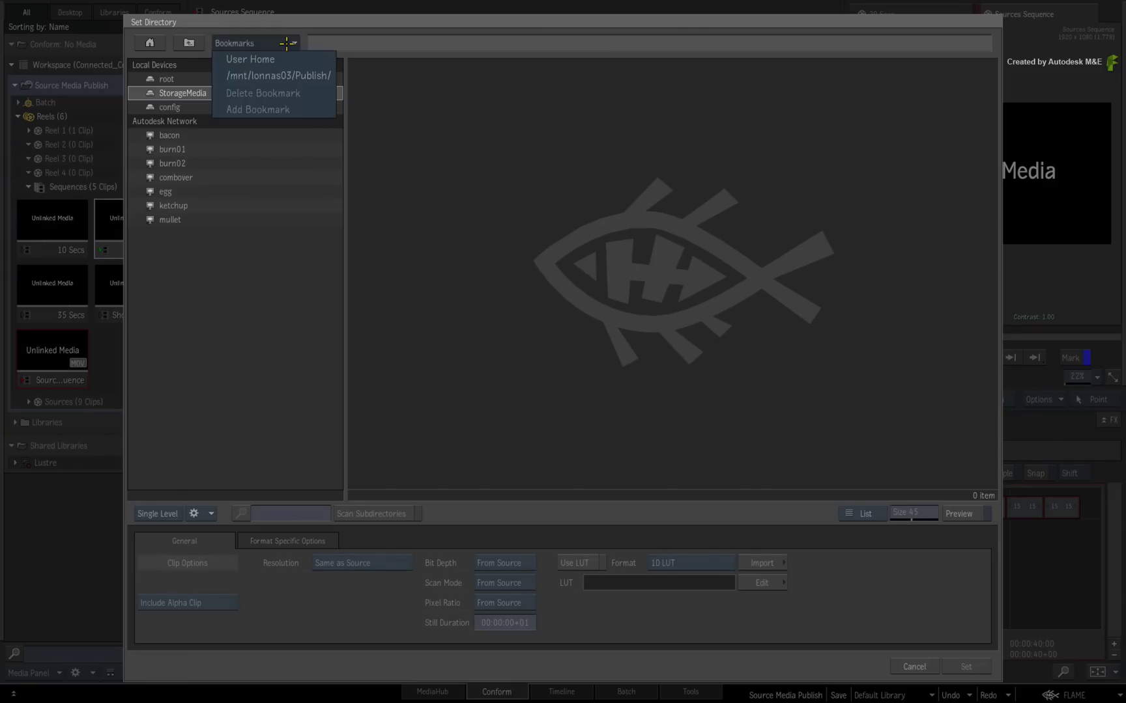
pyautogui.click(290, 75)
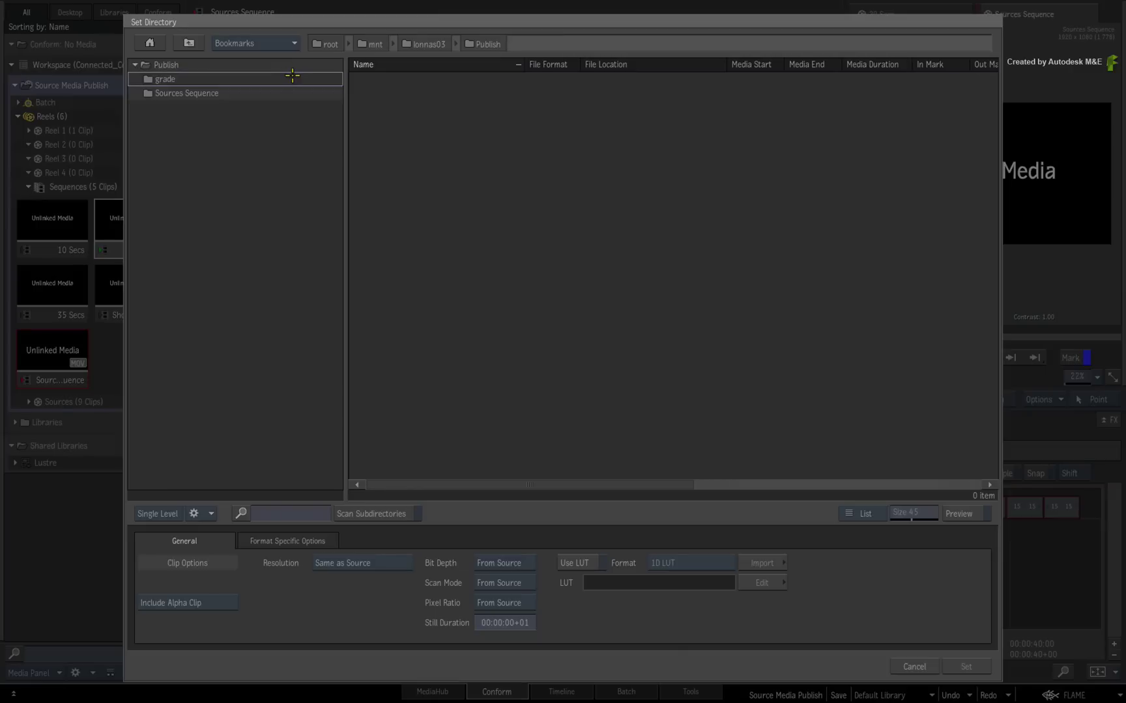
pyautogui.doubleClick(215, 79)
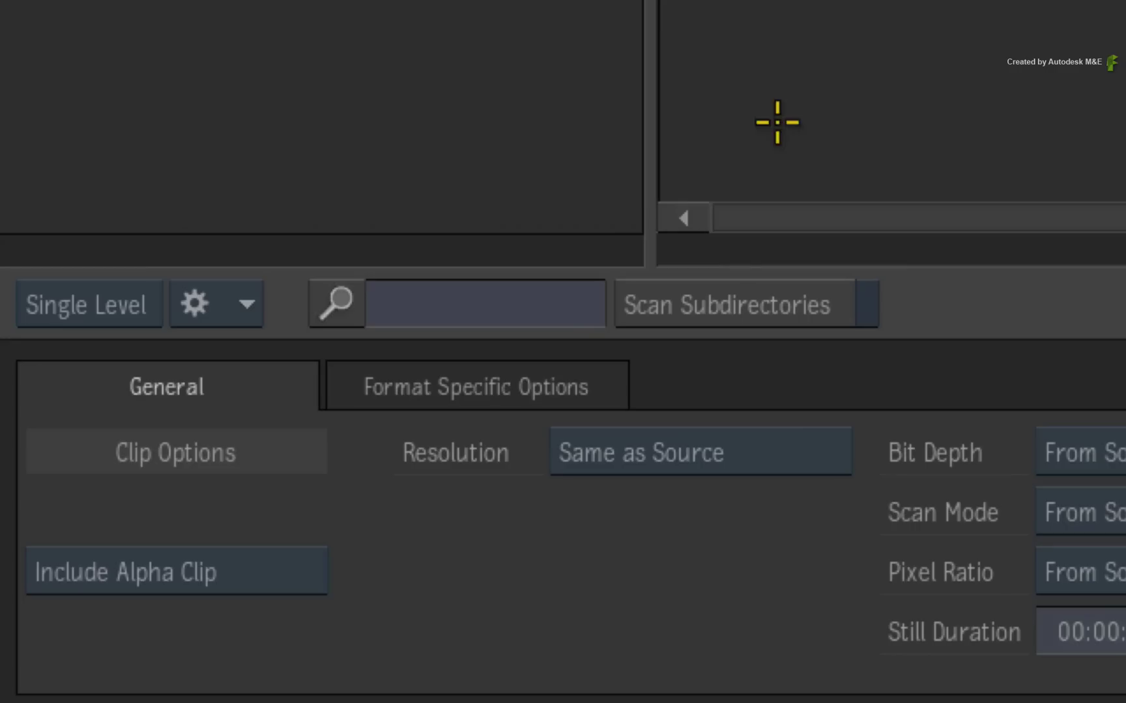
pyautogui.click(373, 512)
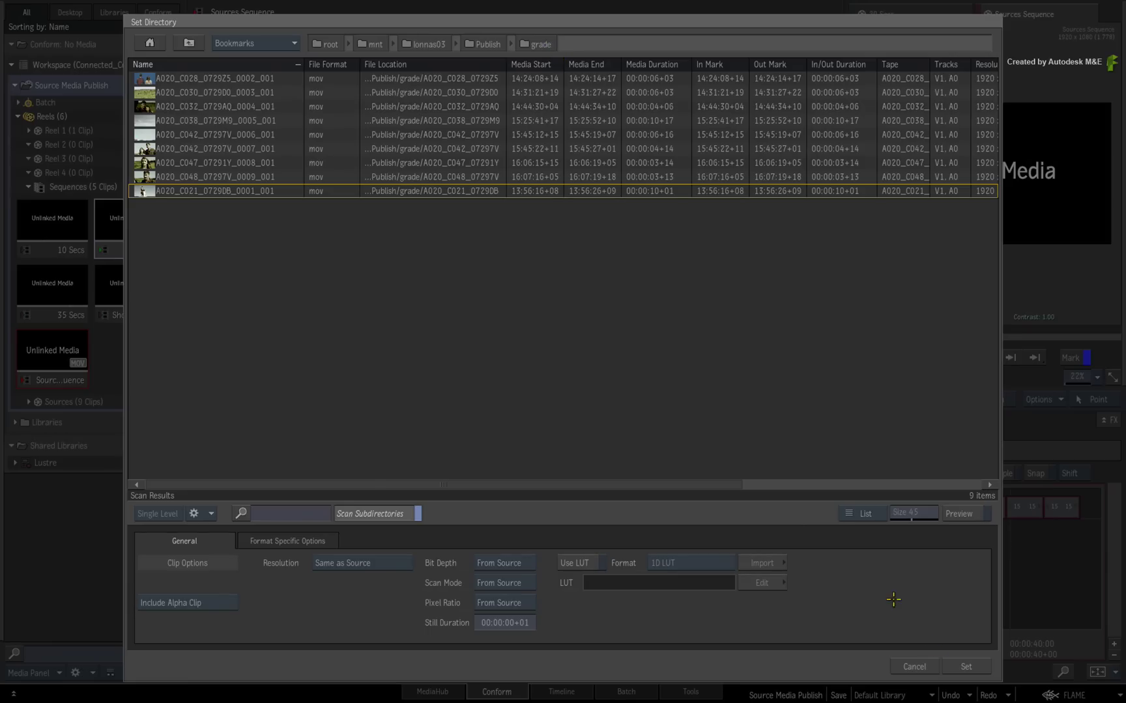
pyautogui.click(966, 666)
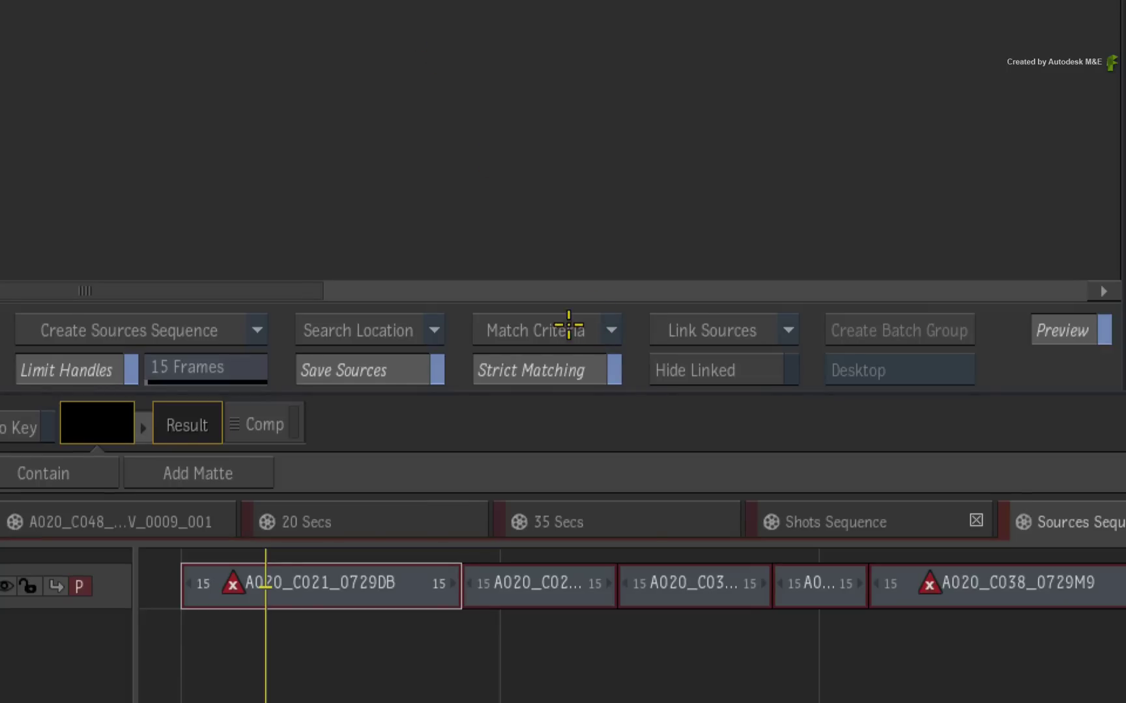
# Step: Relink all nine segments to the graded MOV clips, keeping default match criteria
pyautogui.click(574, 320)
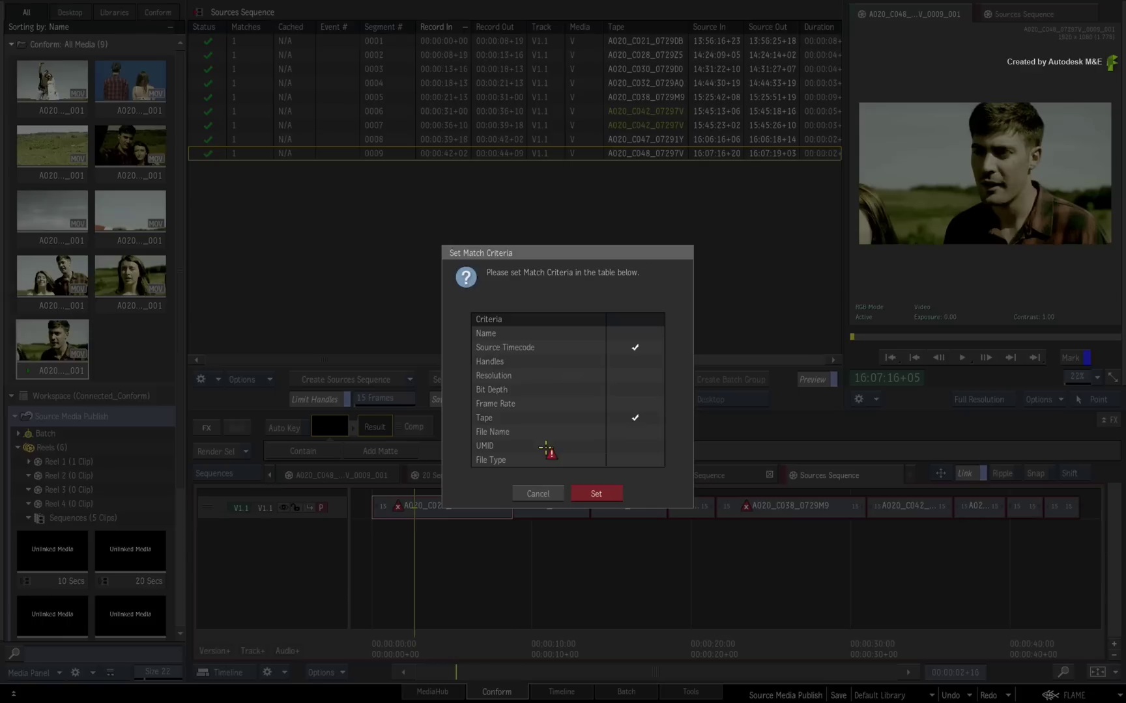
pyautogui.click(535, 492)
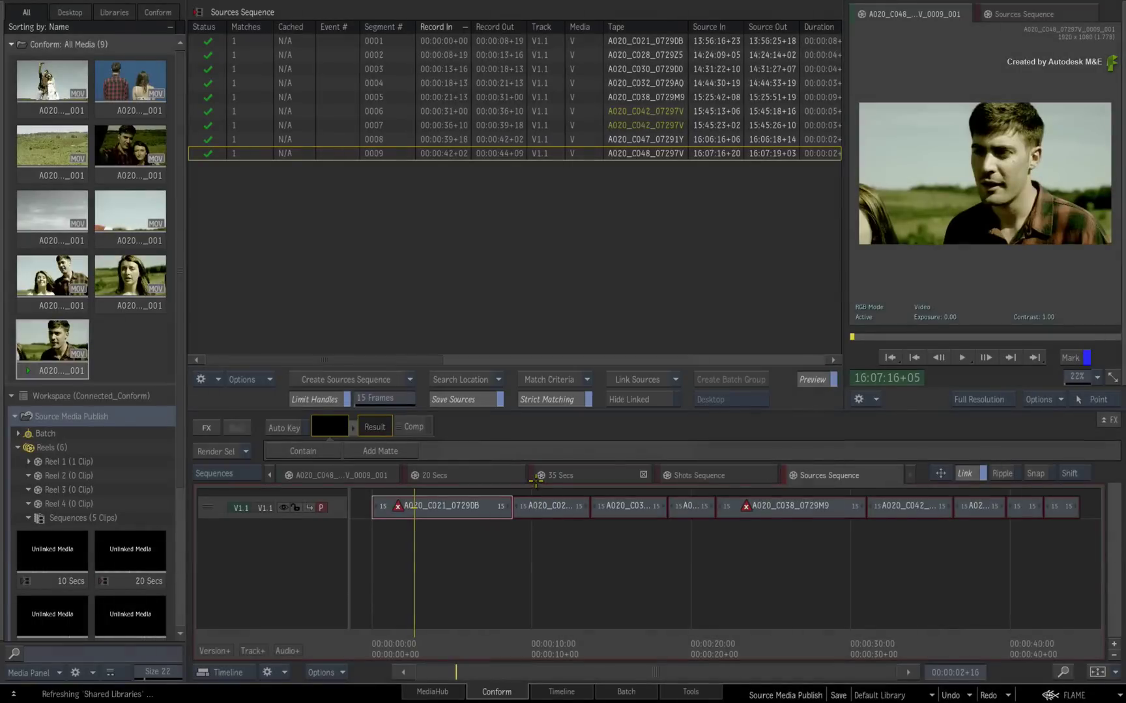
pyautogui.click(645, 379)
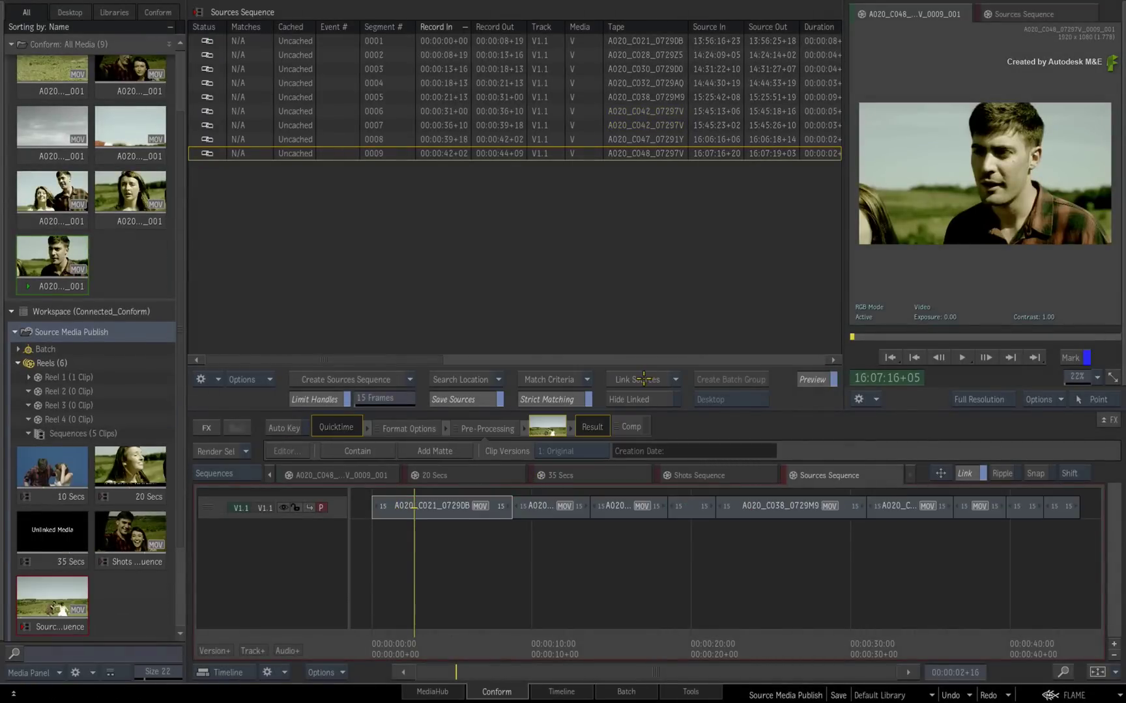
# Step: Flip through the Shots, 35 Secs and 20 Secs sequences, spot-checking frames for graded footage
pyautogui.moveTo(457, 475)
pyautogui.click(681, 475)
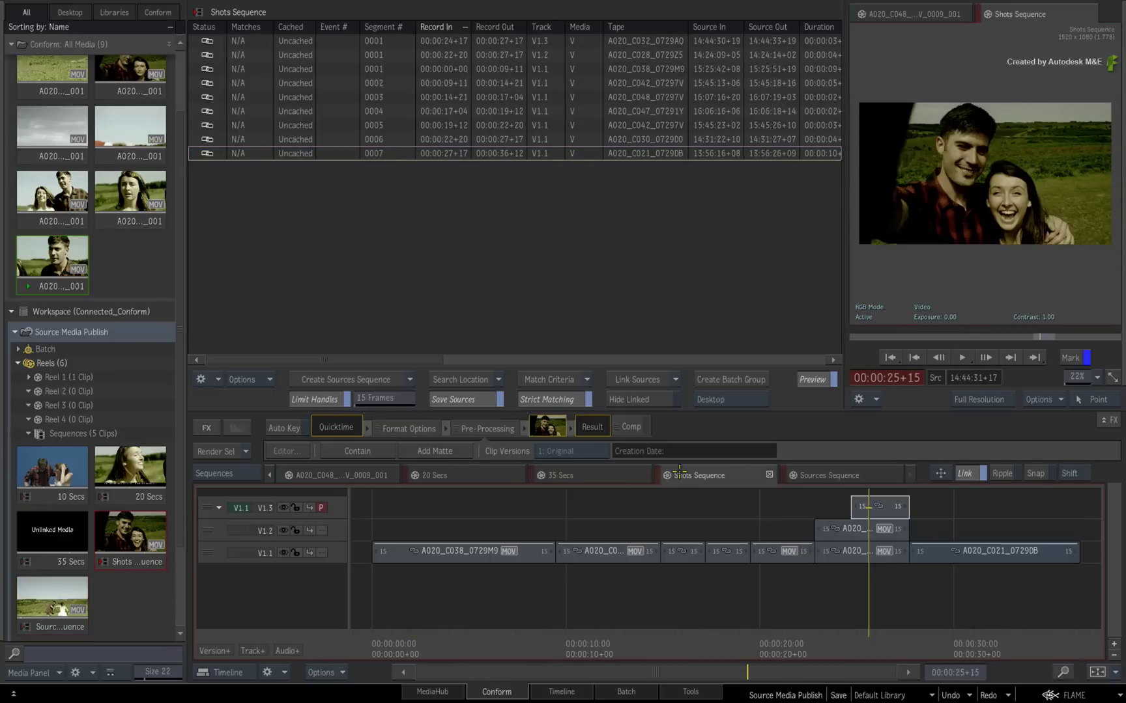
pyautogui.click(600, 473)
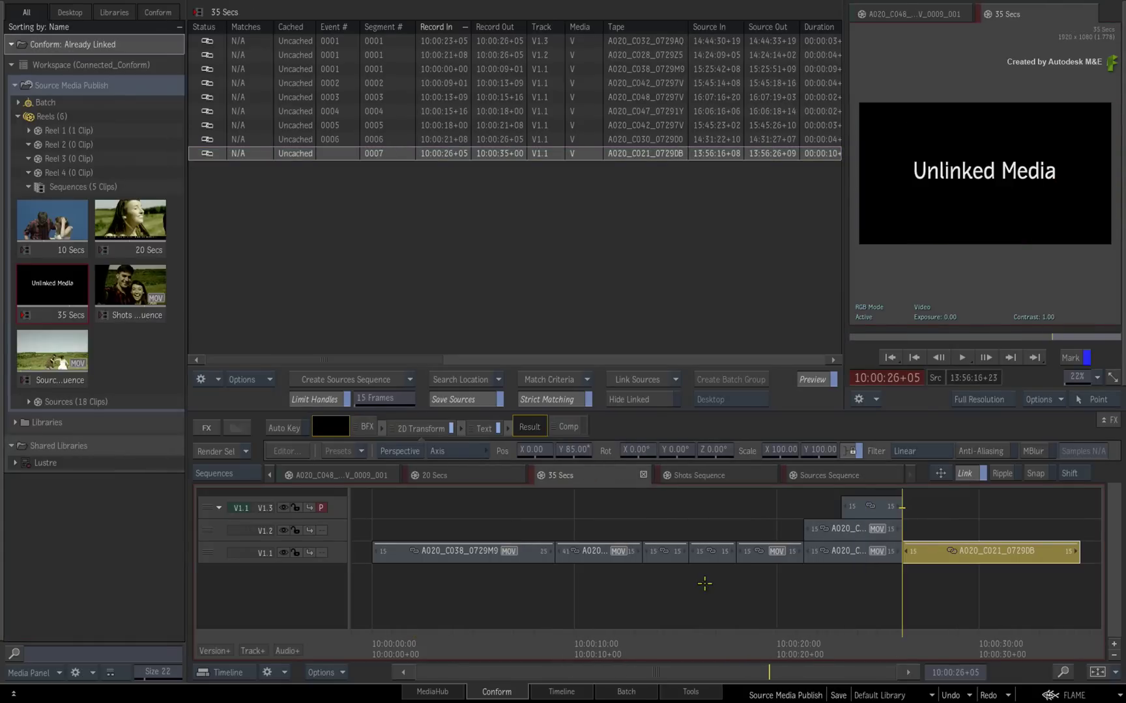
pyautogui.click(719, 645)
pyautogui.click(636, 625)
pyautogui.click(463, 473)
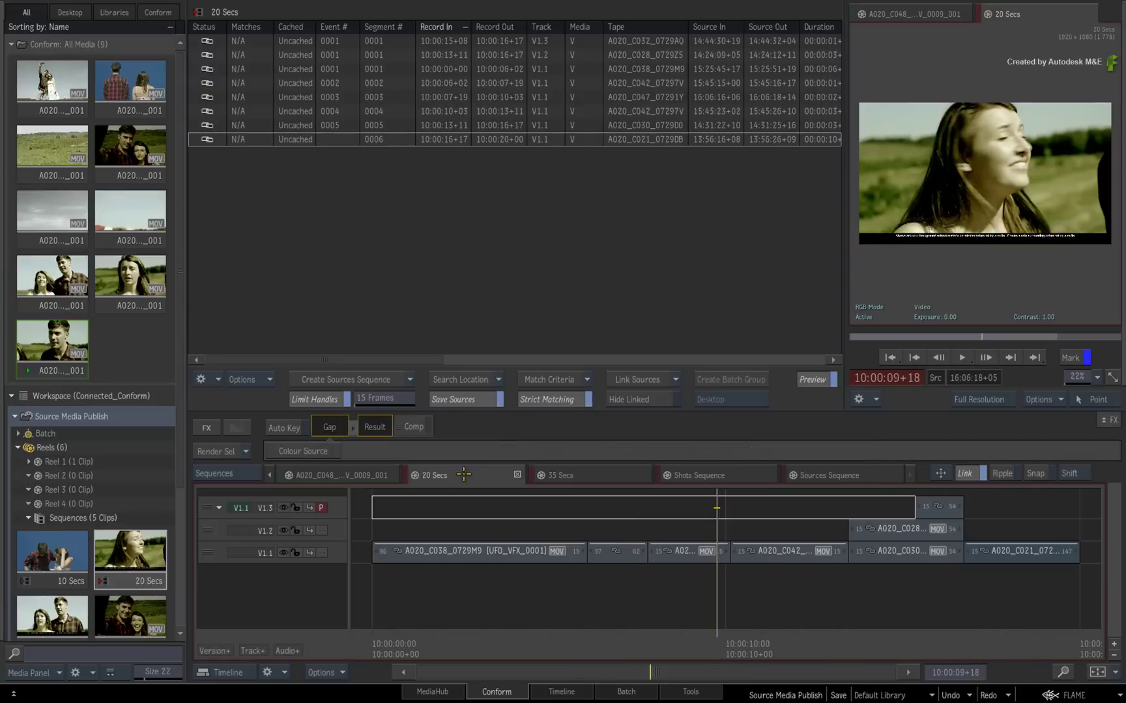
pyautogui.click(638, 474)
pyautogui.click(722, 475)
# Step: Play through the Sources Sequence, then return to the Shots Sequence with Preview shown
pyautogui.click(839, 474)
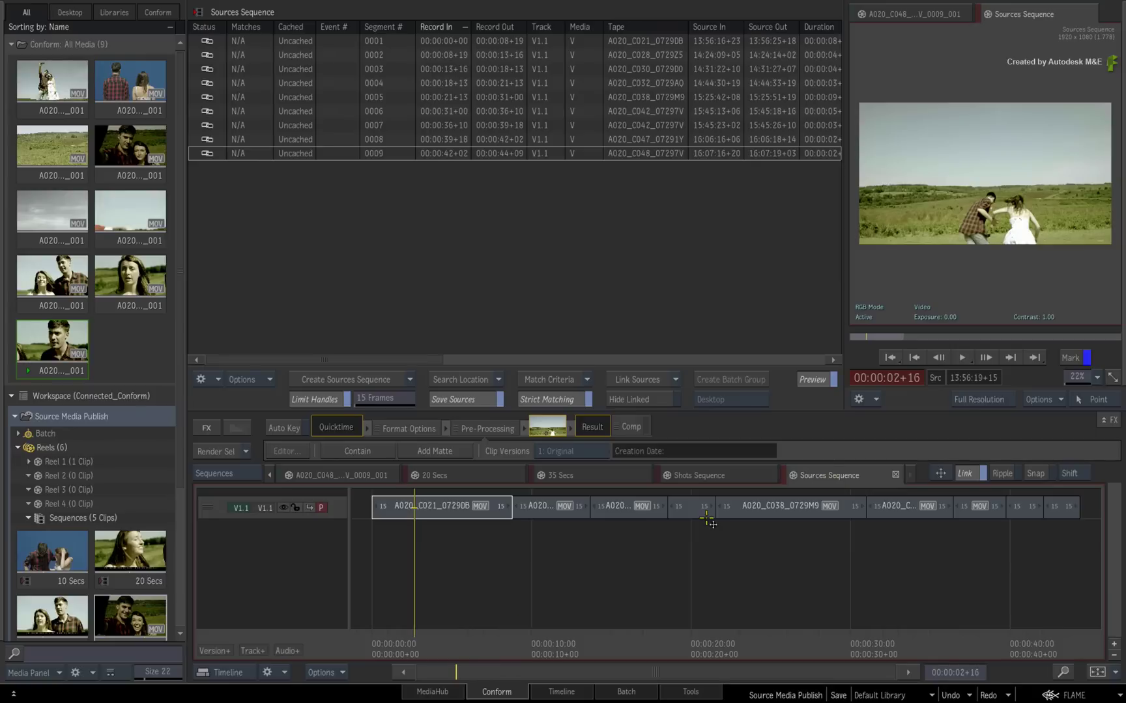
pyautogui.moveTo(422, 636)
pyautogui.mouseDown()
pyautogui.moveTo(1025, 616)
pyautogui.moveTo(424, 557)
pyautogui.moveTo(648, 558)
pyautogui.moveTo(696, 535)
pyautogui.mouseUp()
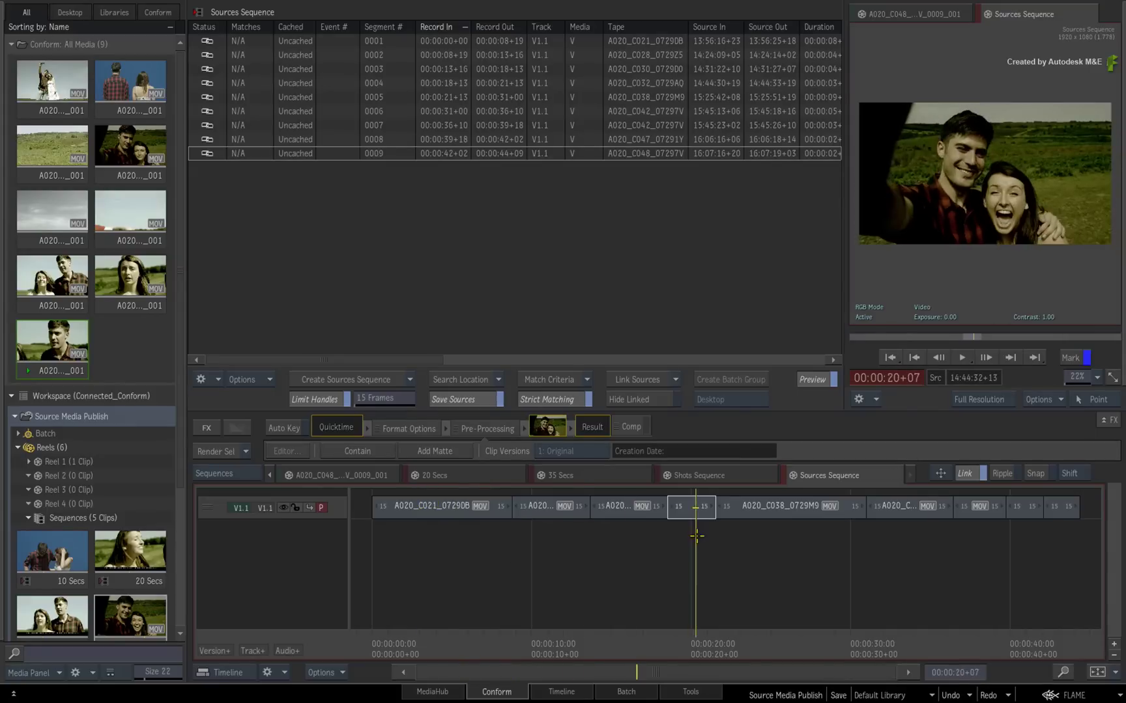
pyautogui.click(717, 475)
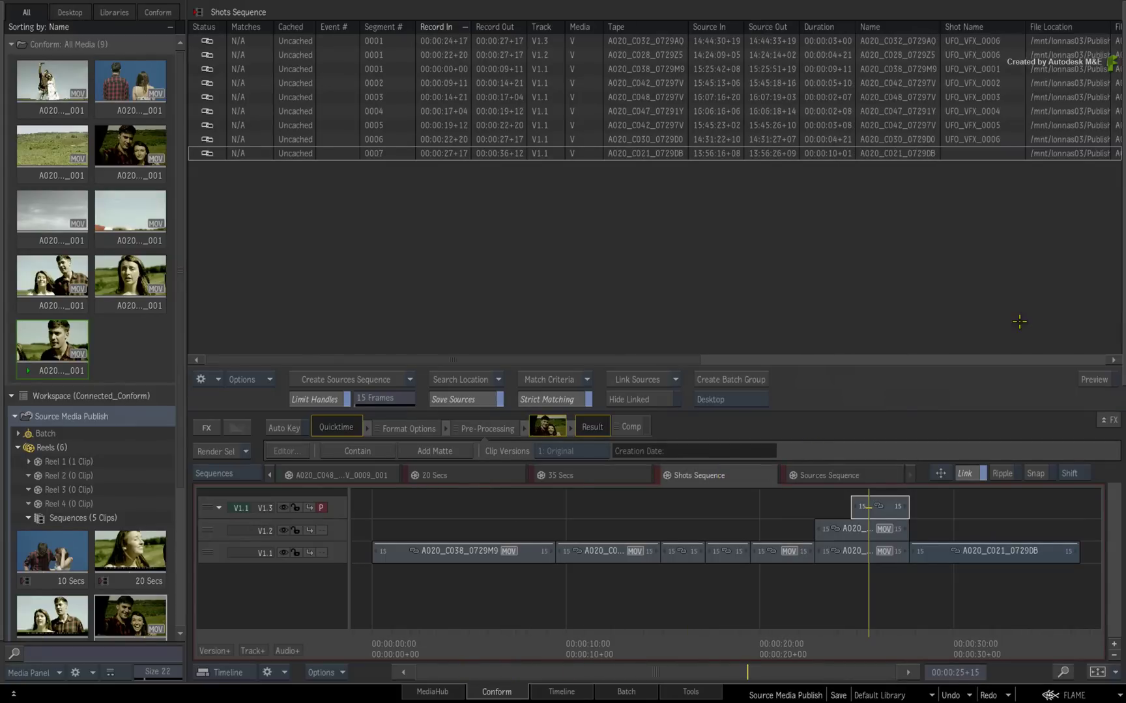
pyautogui.press('`')
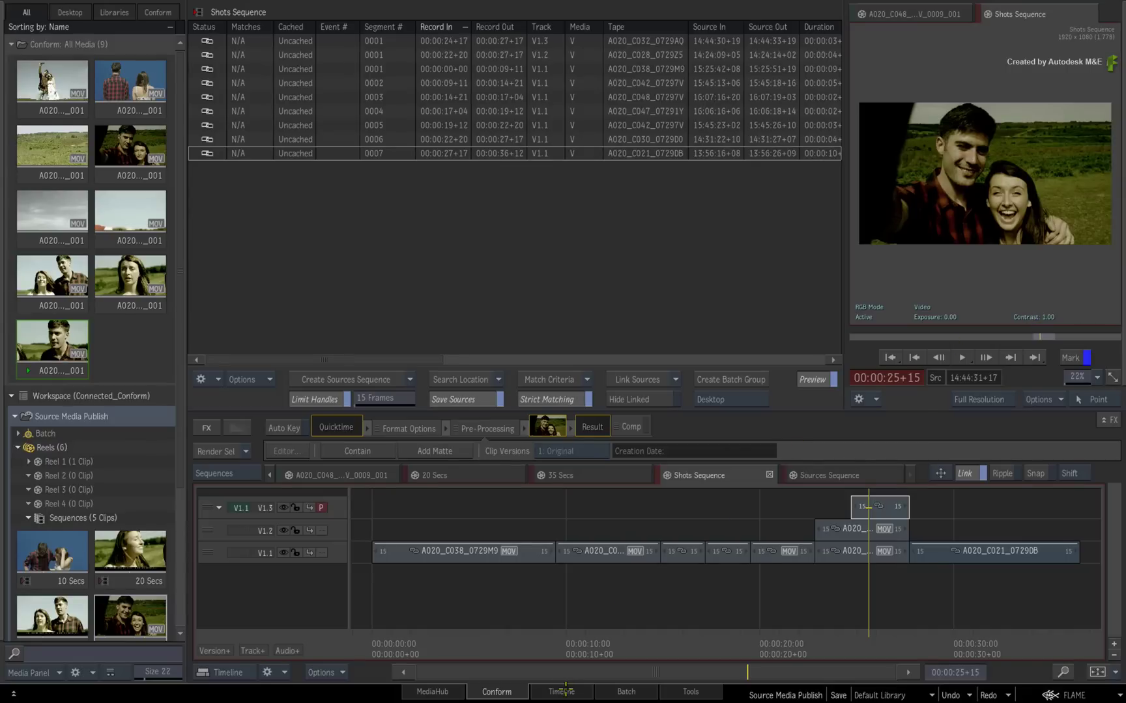
# Step: In the full Timeline layout, scrub the Shots Sequence's graded shots, ending near 21 seconds
pyautogui.click(564, 690)
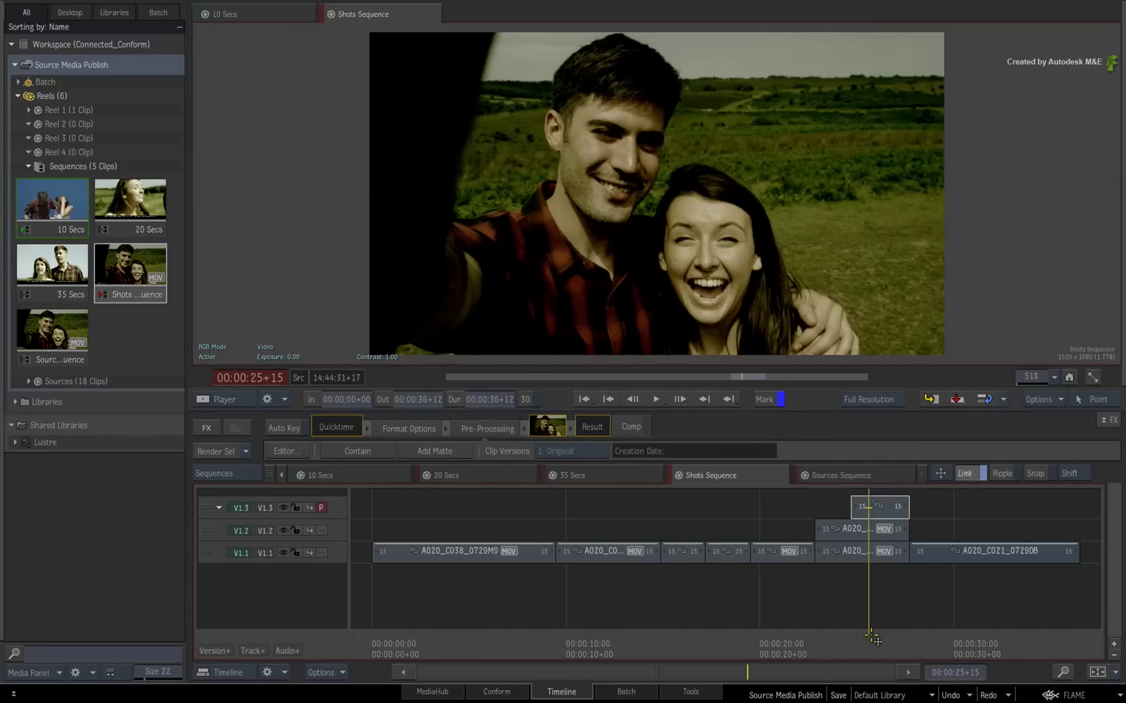
pyautogui.moveTo(857, 629)
pyautogui.mouseDown()
pyautogui.moveTo(452, 618)
pyautogui.moveTo(627, 614)
pyautogui.mouseUp()
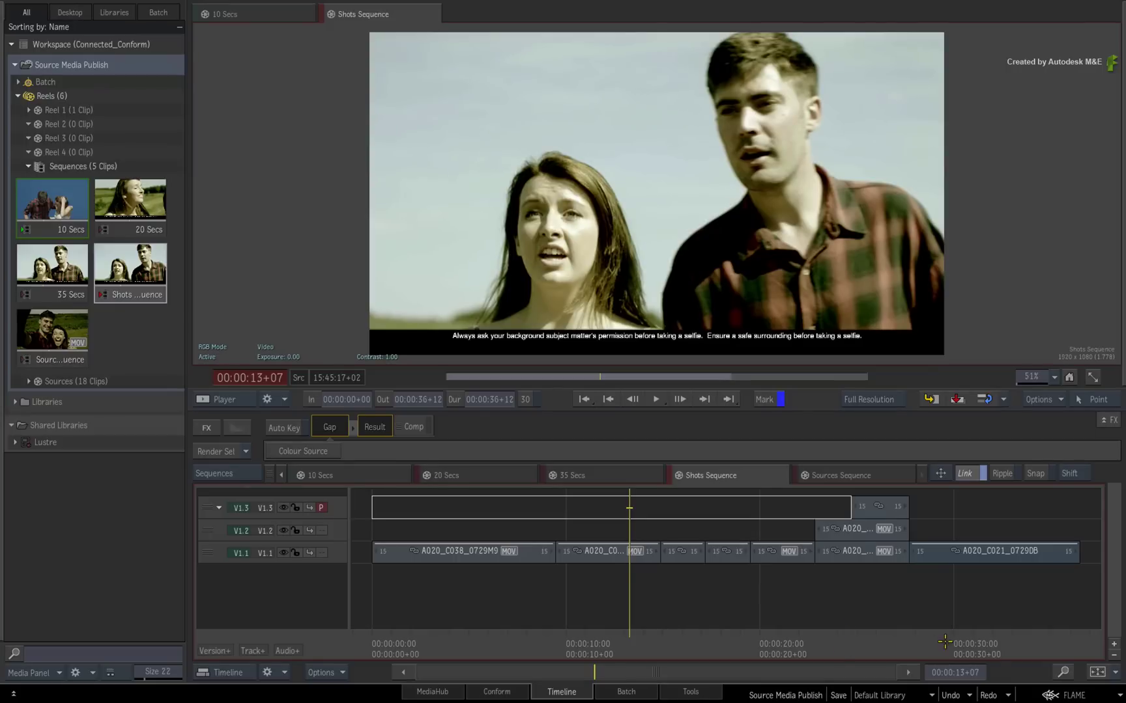
pyautogui.moveTo(942, 635)
pyautogui.mouseDown()
pyautogui.moveTo(1014, 633)
pyautogui.moveTo(792, 629)
pyautogui.mouseUp()
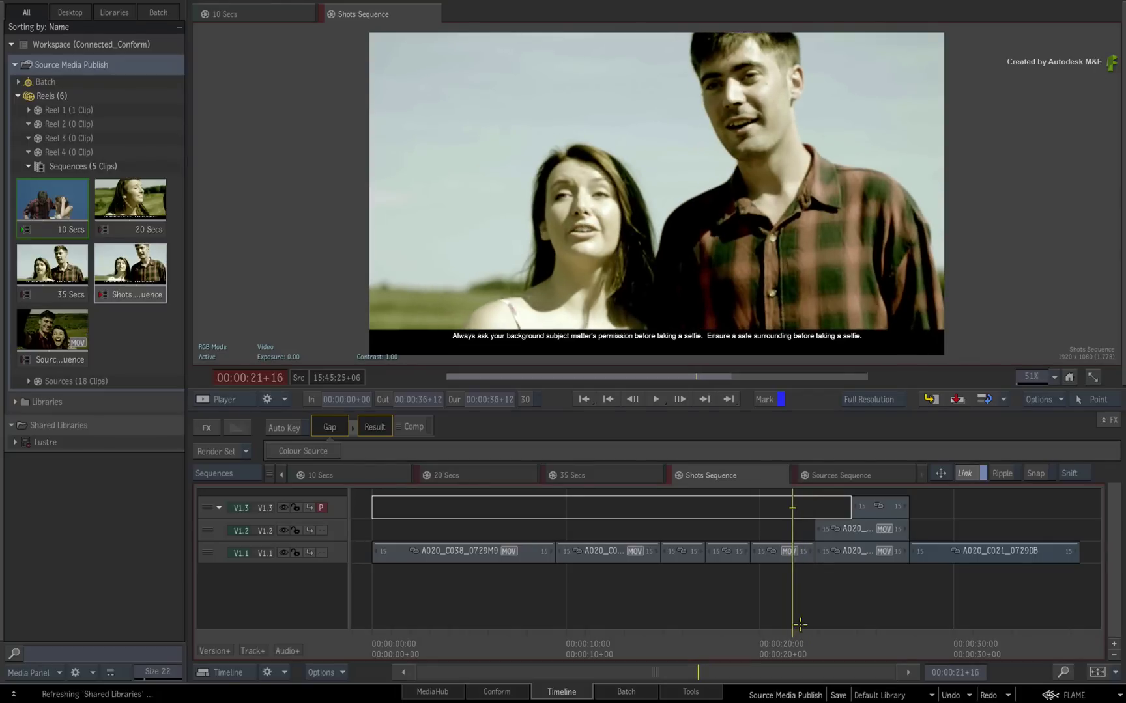